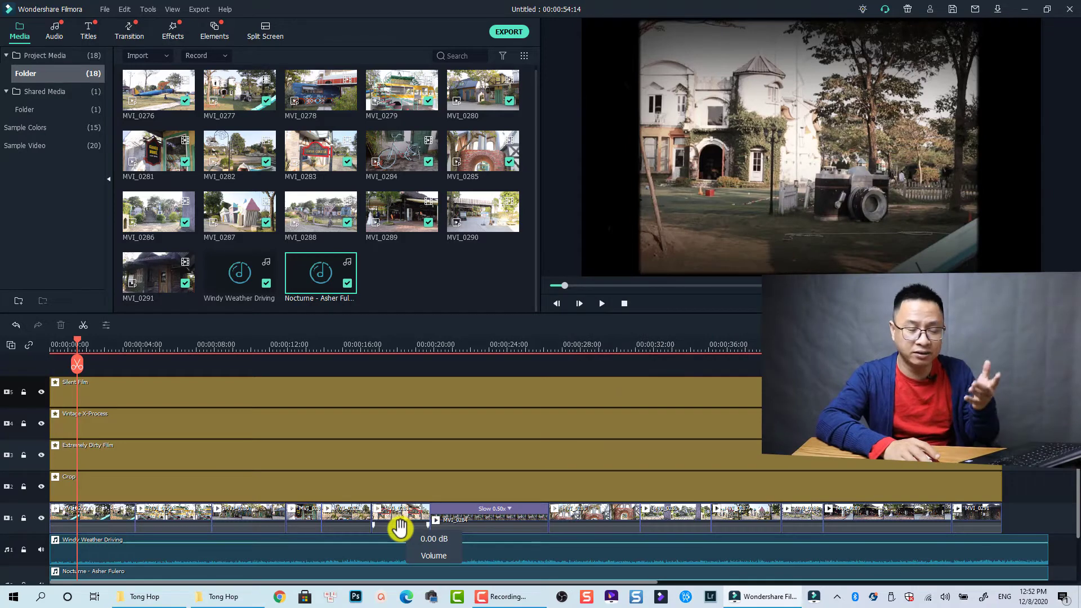
# Review the timeline's video clips, audio clips, and Crop, Extremely Dirty Film, Vintage X-Process and Silent Film effects, playing a short preview.
pyautogui.scroll(-2, 400, 528)
pyautogui.click(324, 523)
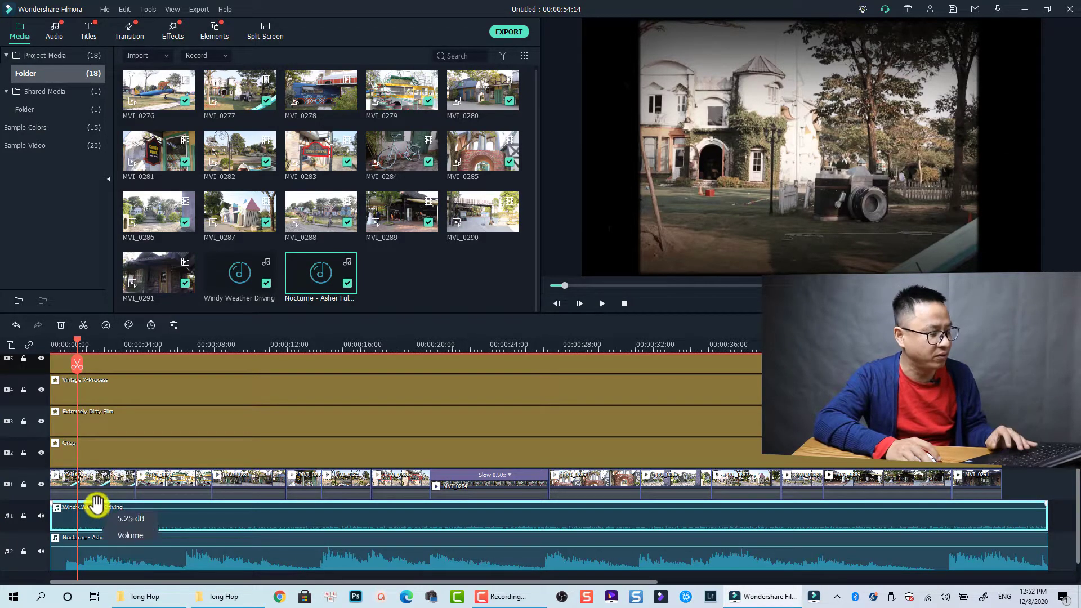
pyautogui.click(91, 484)
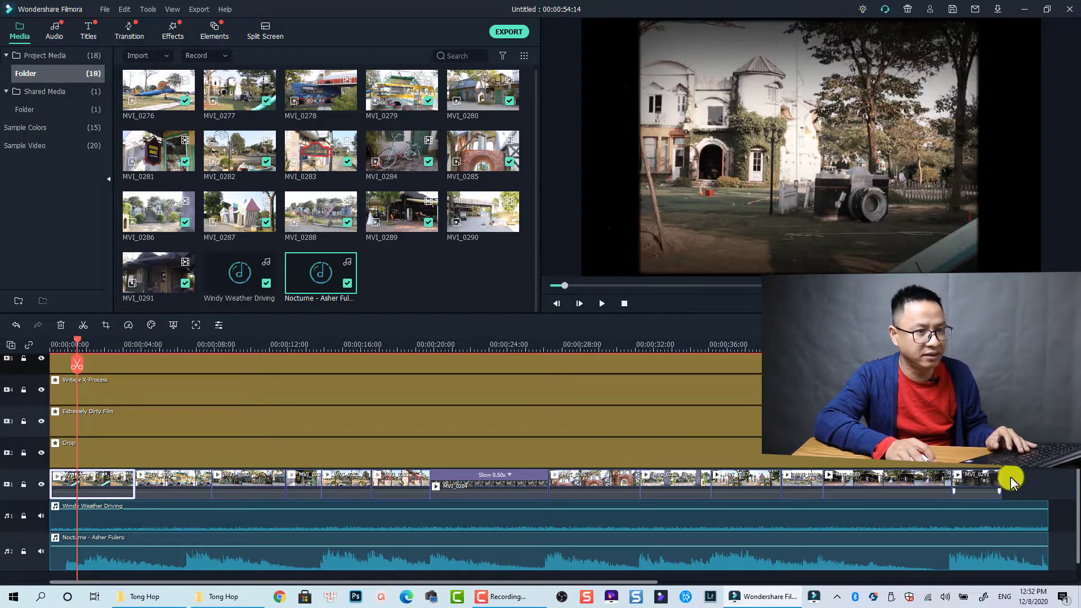
pyautogui.moveTo(1019, 478); pyautogui.dragTo(125, 479)
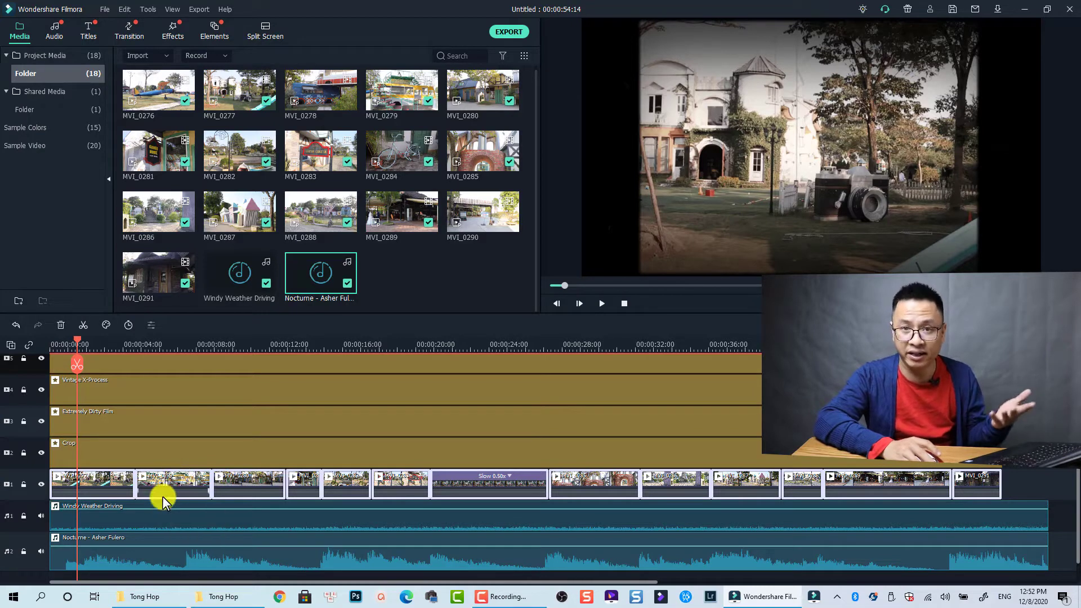
pyautogui.click(157, 448)
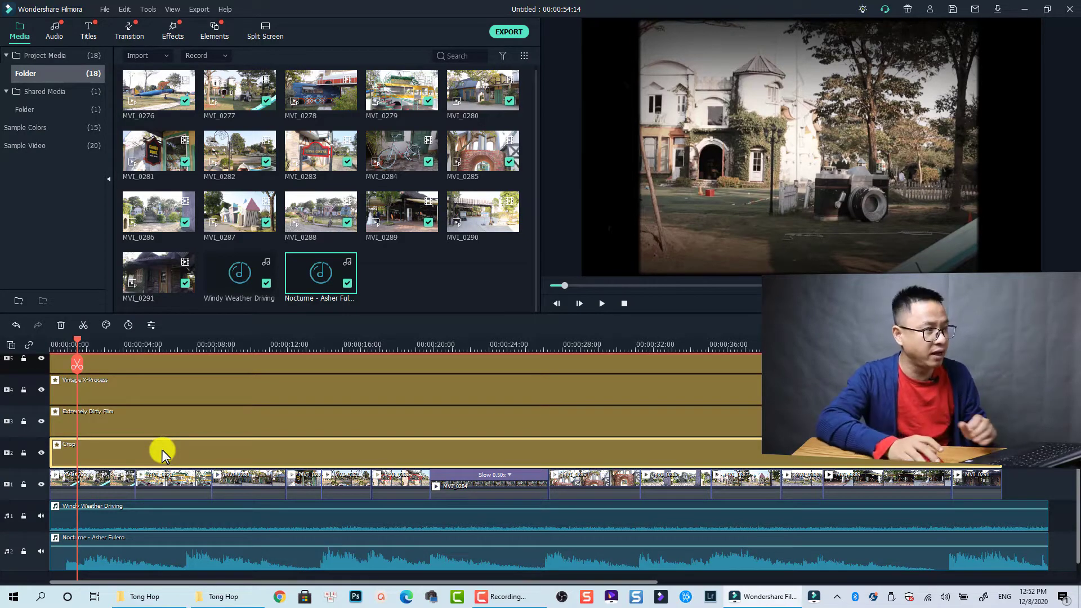
pyautogui.click(149, 424)
pyautogui.scroll(1, 151, 433)
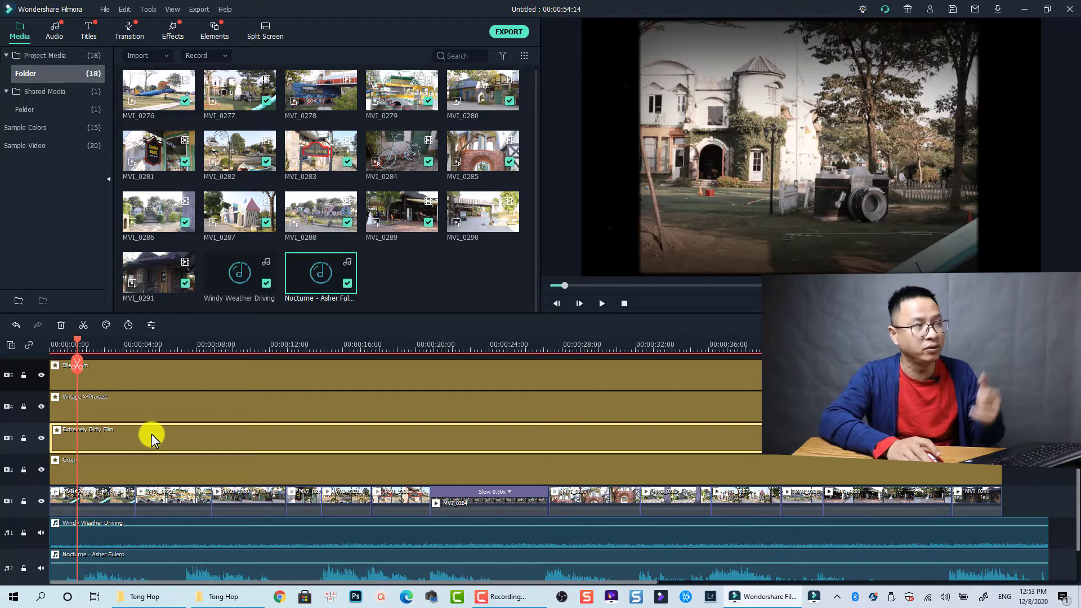
pyautogui.click(119, 411)
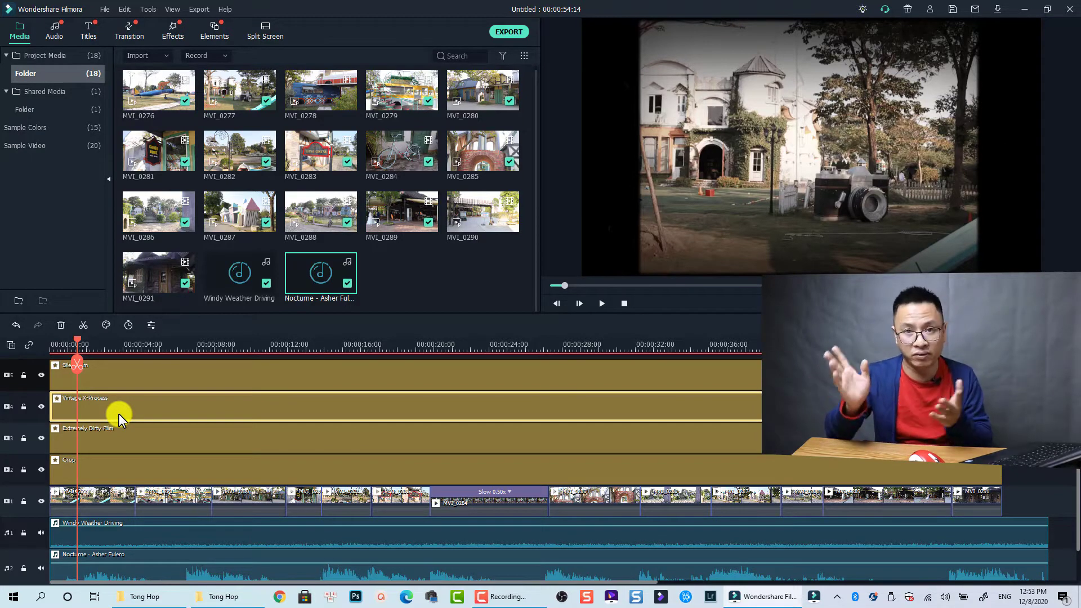
pyautogui.scroll(1, 132, 364)
pyautogui.click(136, 397)
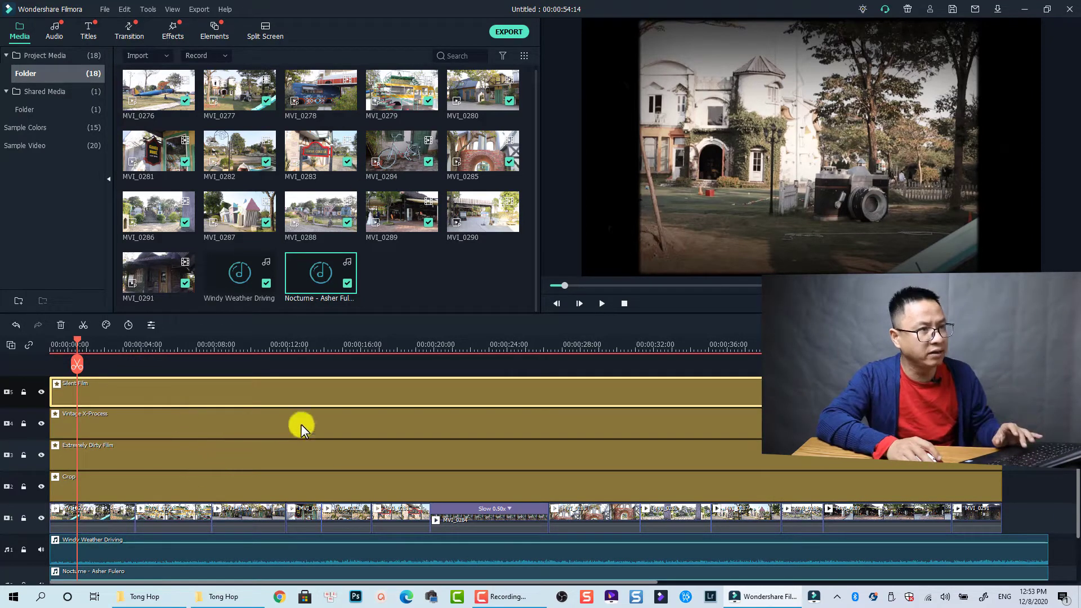
pyautogui.press('space')
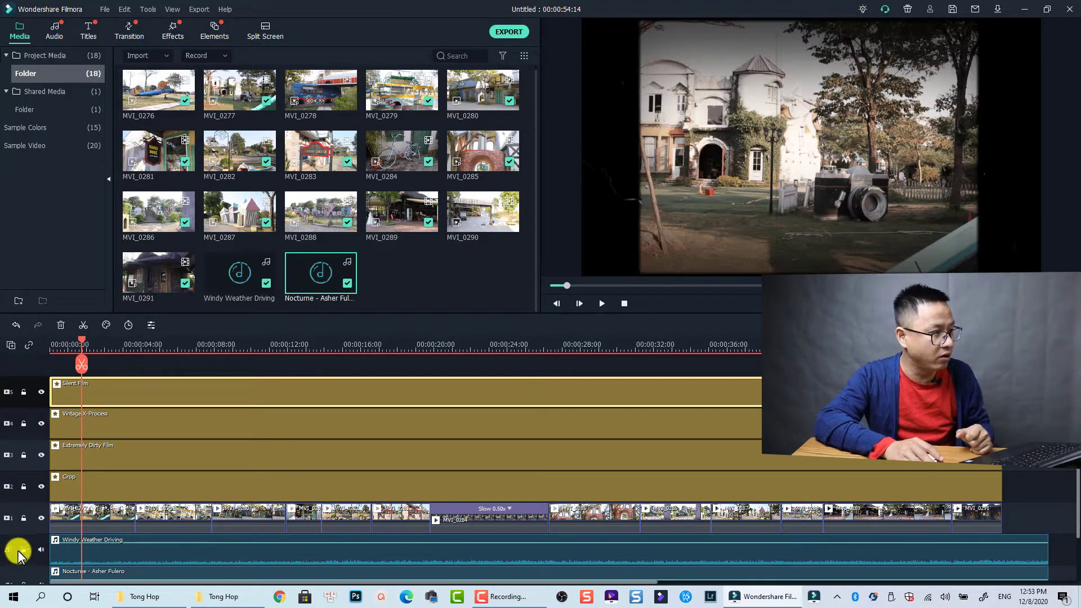
# Mute both audio tracks holding Windy Weather Driving and Nocturne.
pyautogui.click(41, 550)
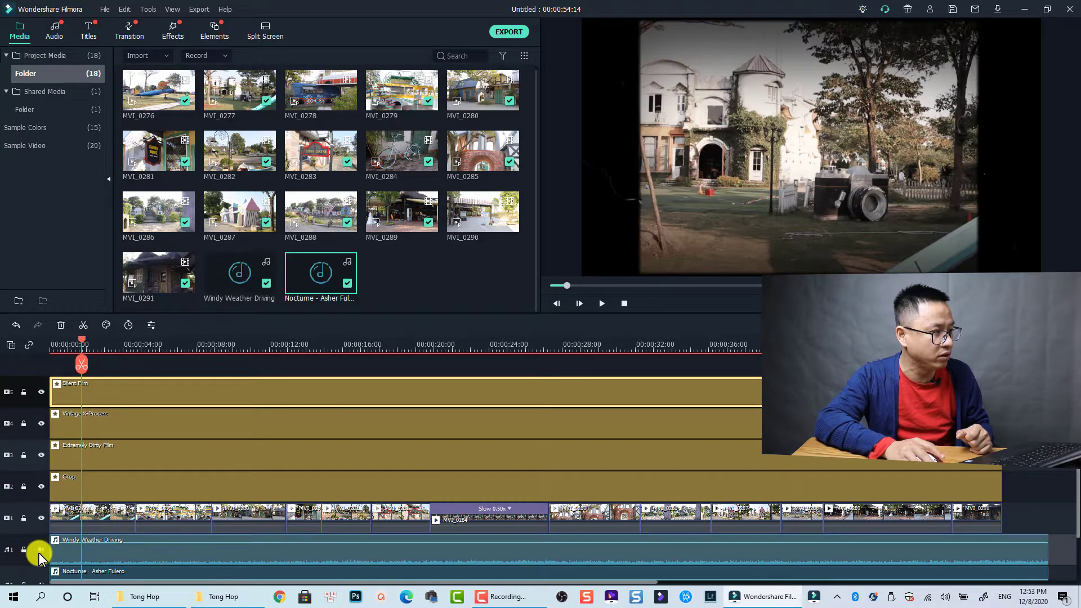
pyautogui.scroll(-1, 39, 553)
pyautogui.click(42, 550)
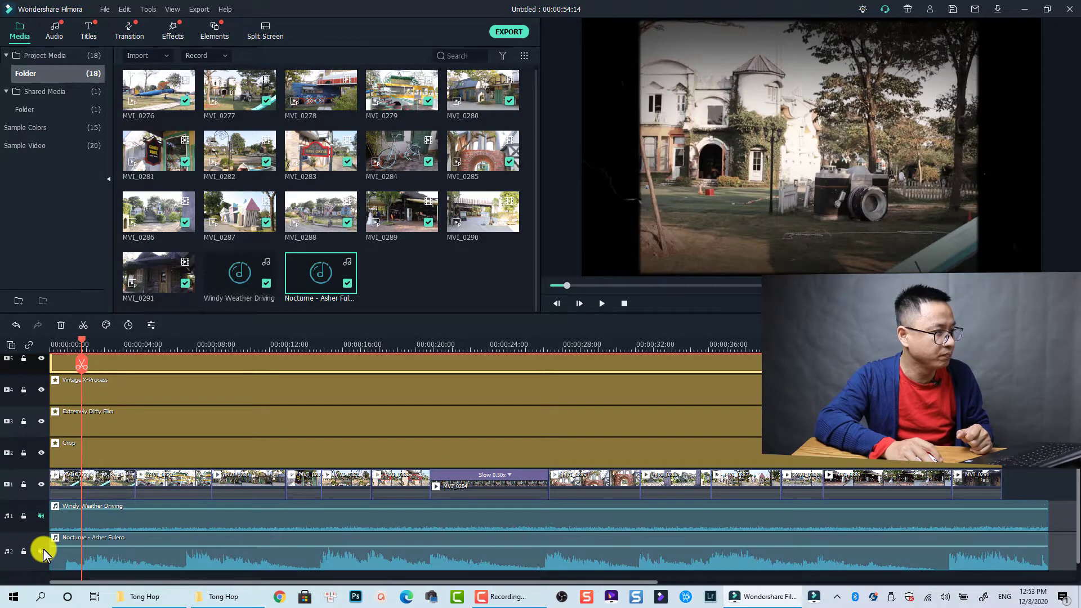
# Lock the main video track and delete the Silent Film, Vintage X-Process, Extremely Dirty Film and Crop effects above it.
pyautogui.click(23, 485)
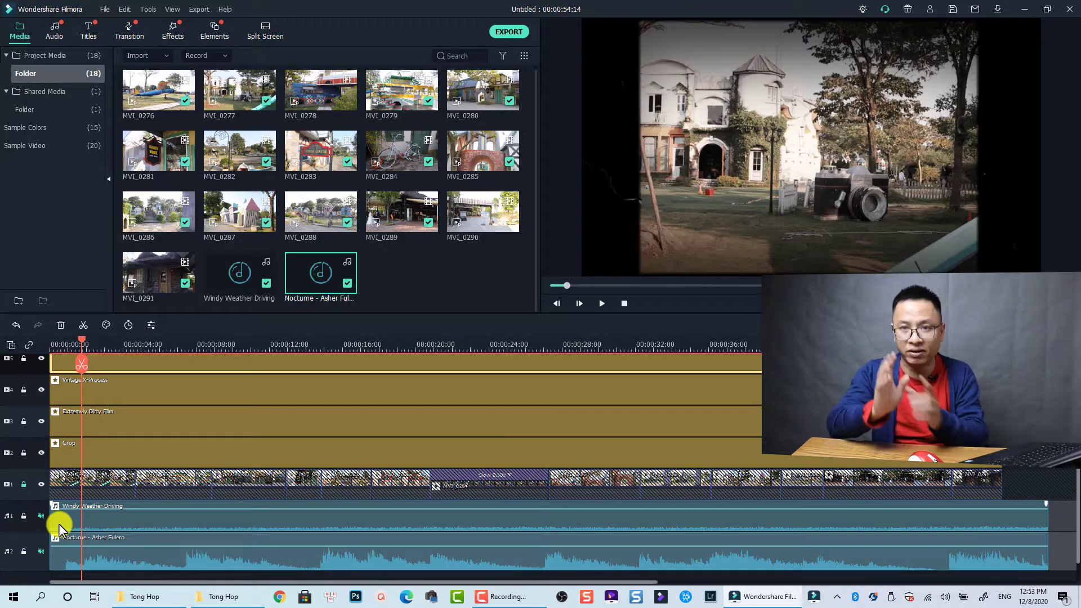
pyautogui.scroll(1, 102, 512)
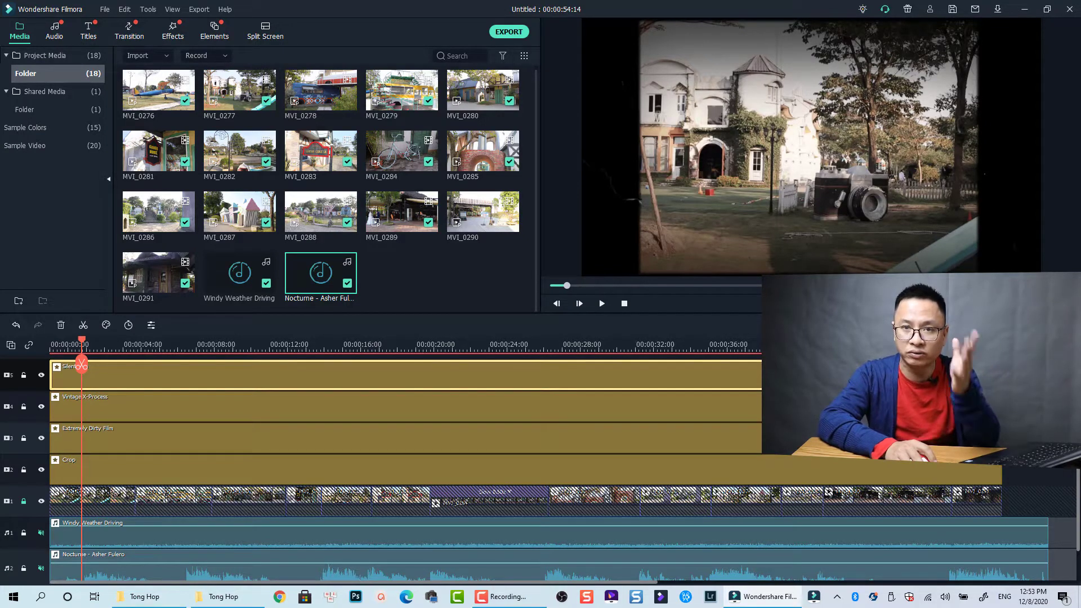
pyautogui.moveTo(1033, 375); pyautogui.dragTo(854, 467)
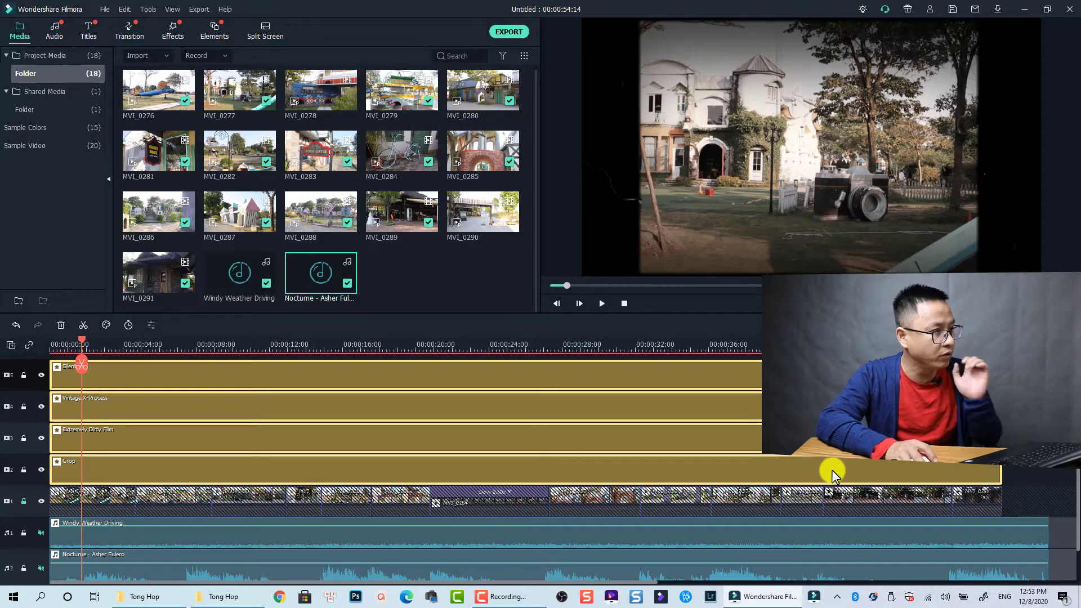
pyautogui.press('Delete')
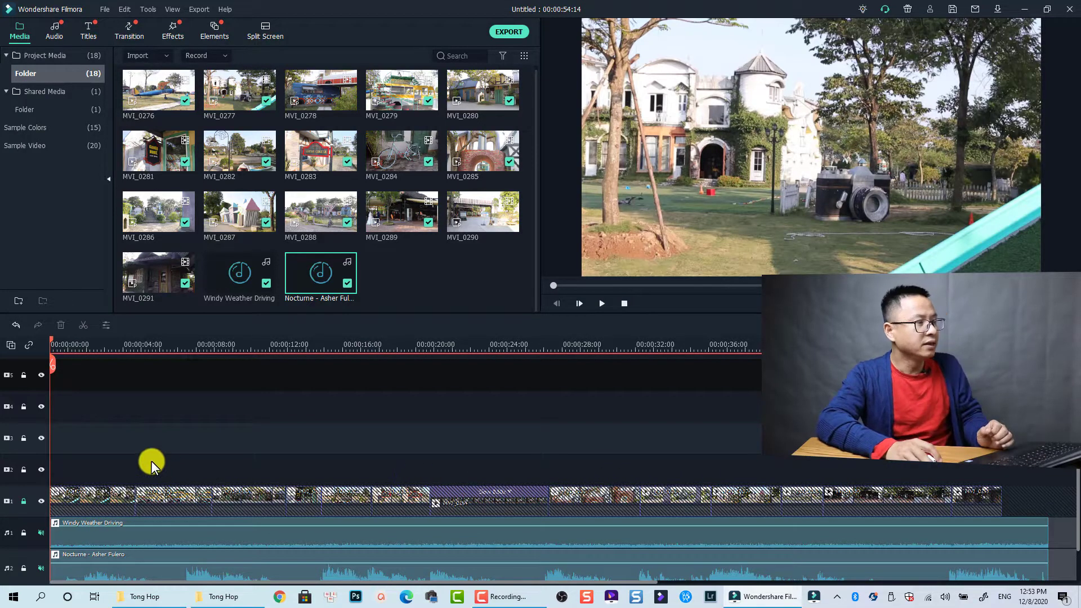
# Mute the Windy Weather Driving and Nocturne audio clips themselves and preview the start of the sequence without effects.
pyautogui.rightClick(67, 532)
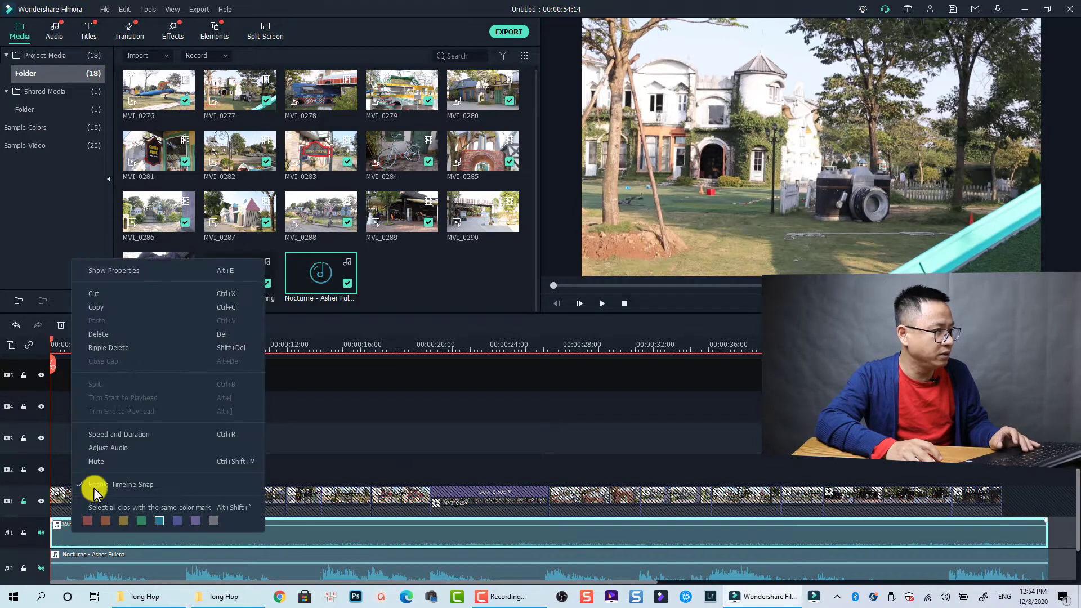
pyautogui.click(97, 458)
pyautogui.click(104, 566)
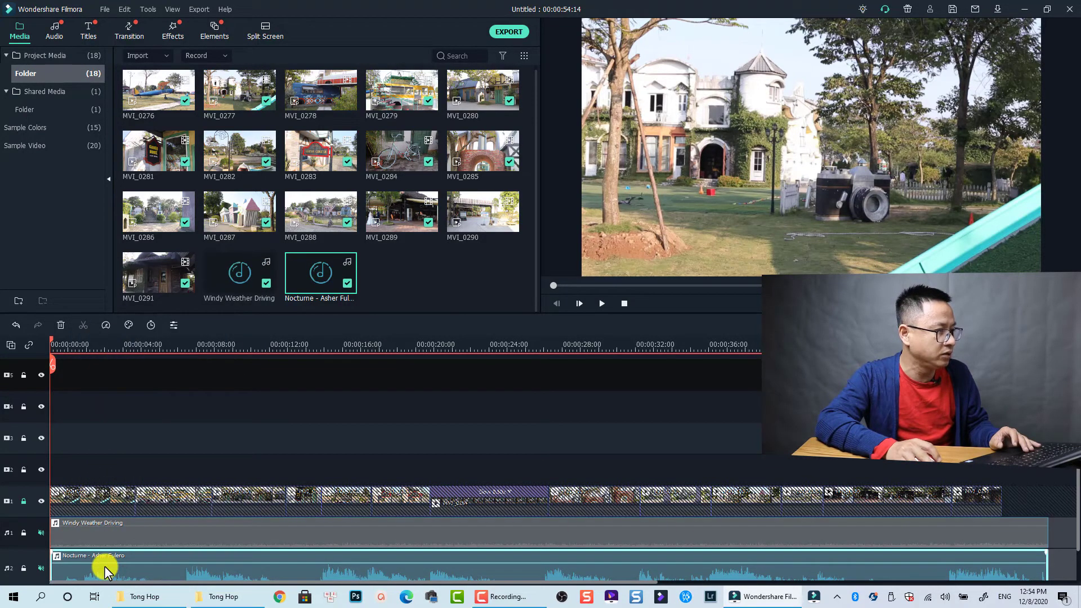
pyautogui.rightClick(104, 566)
pyautogui.click(120, 496)
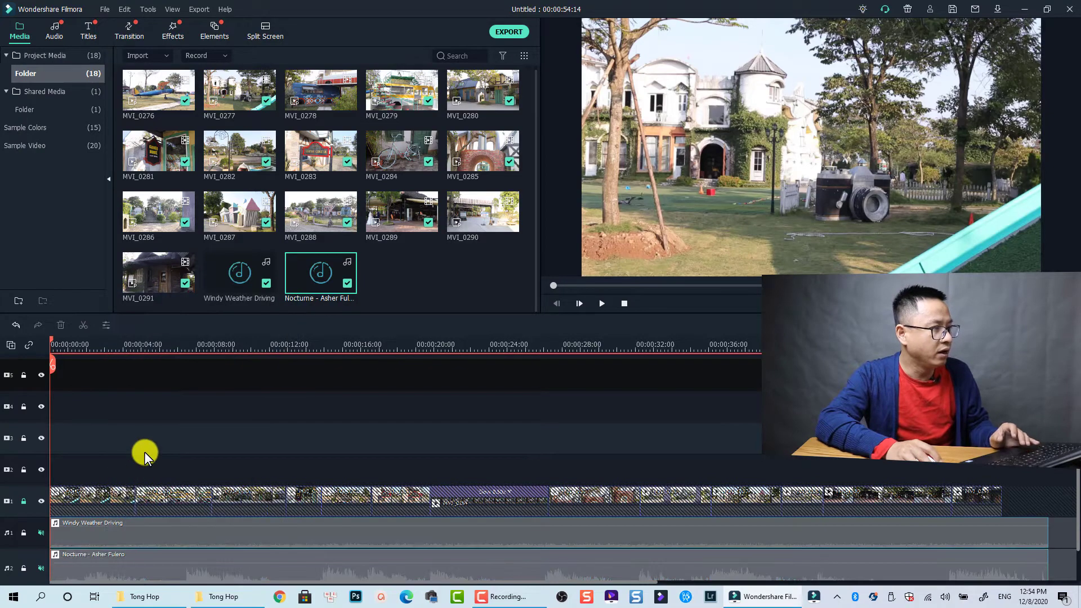
pyautogui.click(580, 303)
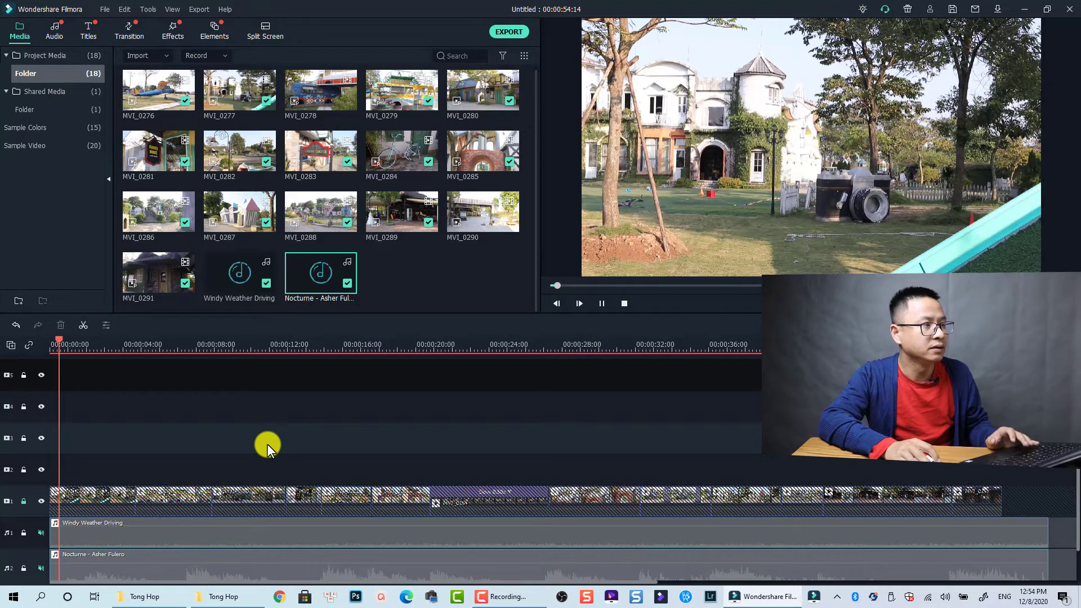
pyautogui.press('space')
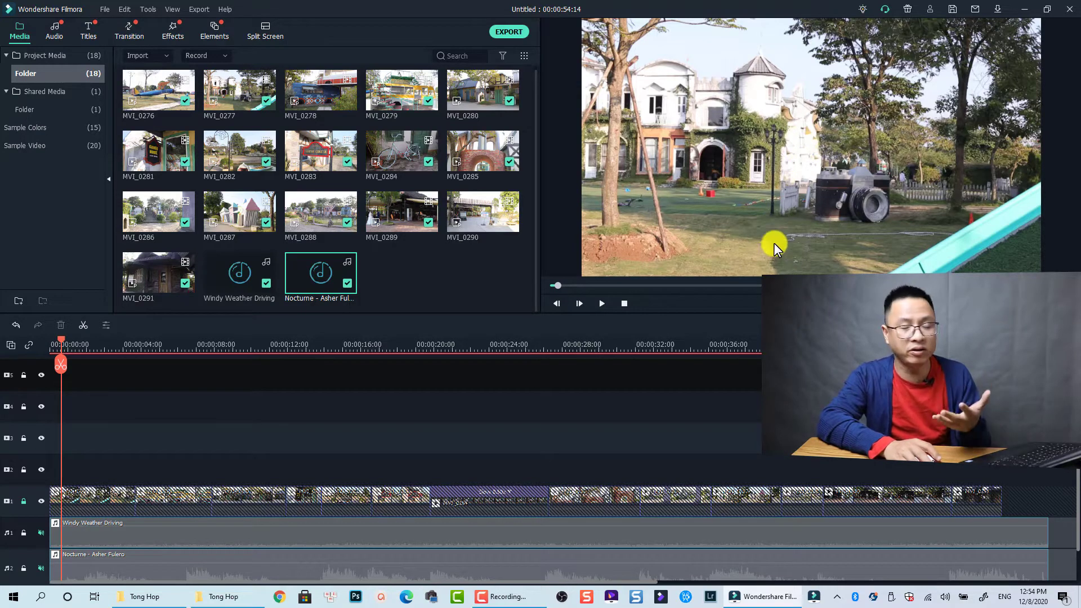
# Examine the aspect ratio choices in the project settings, keeping 16:9 (Widescreen).
pyautogui.click(105, 9)
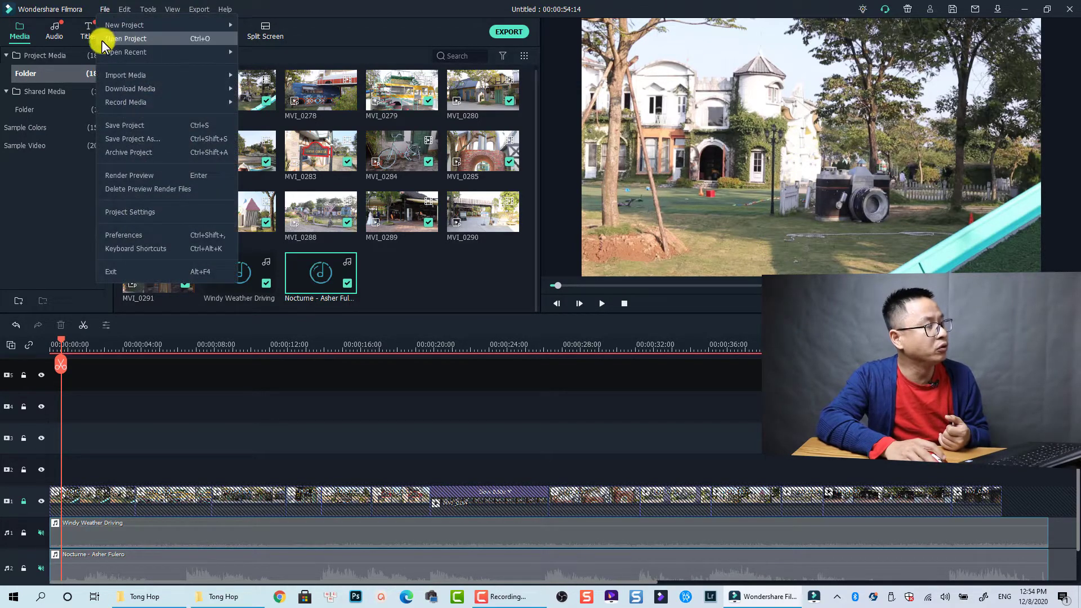
pyautogui.click(120, 212)
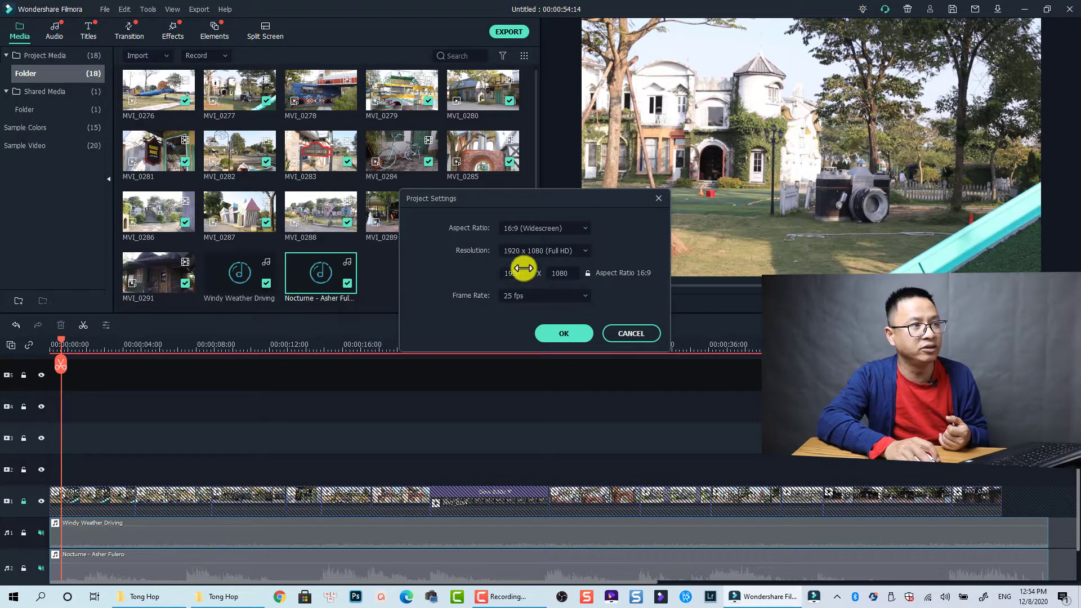
pyautogui.click(528, 228)
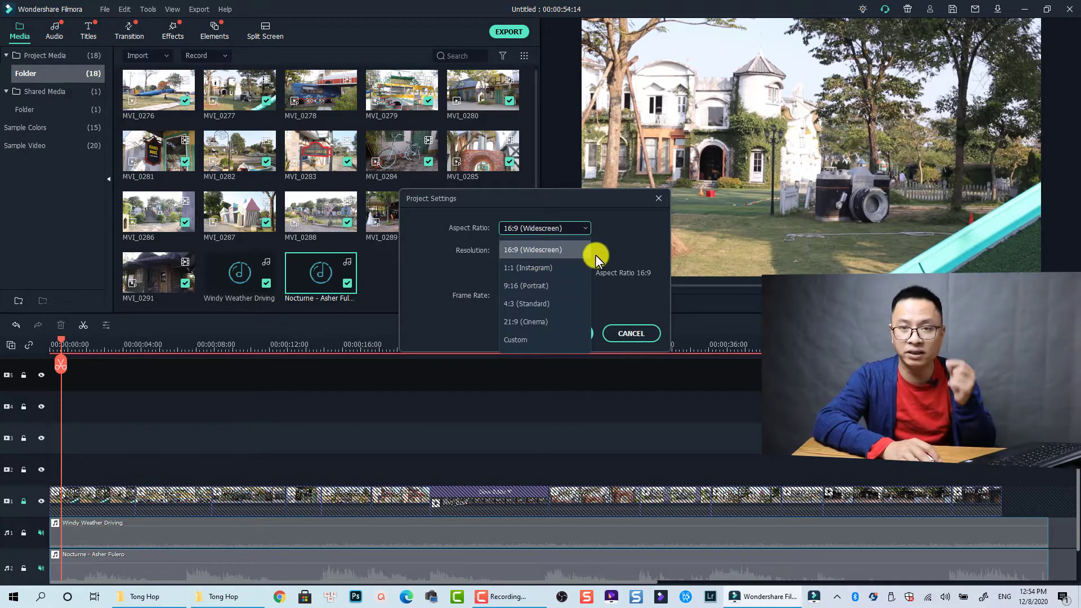
pyautogui.click(658, 201)
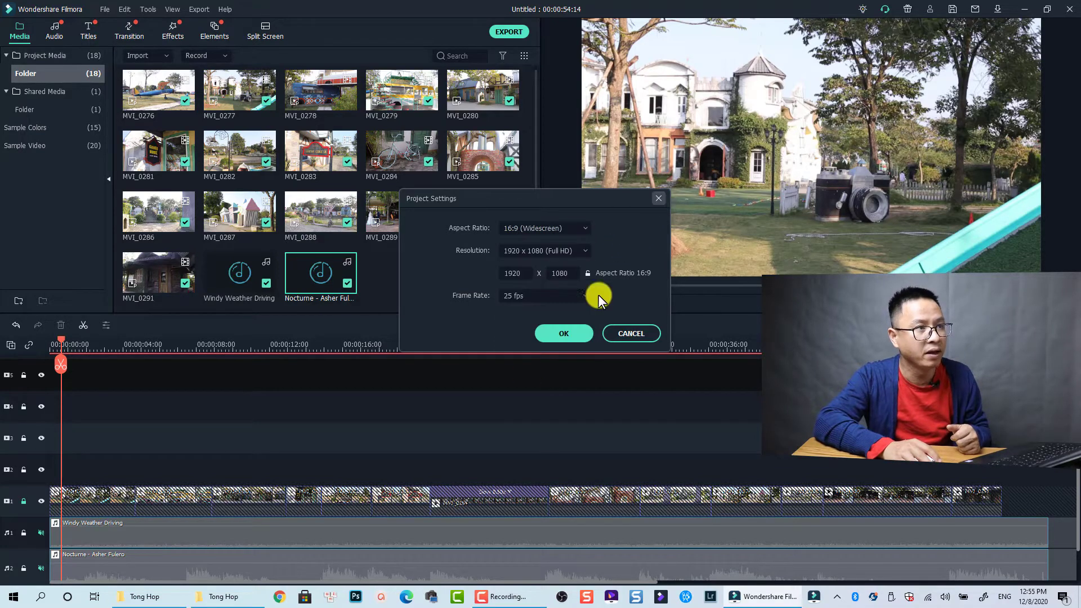
pyautogui.click(570, 333)
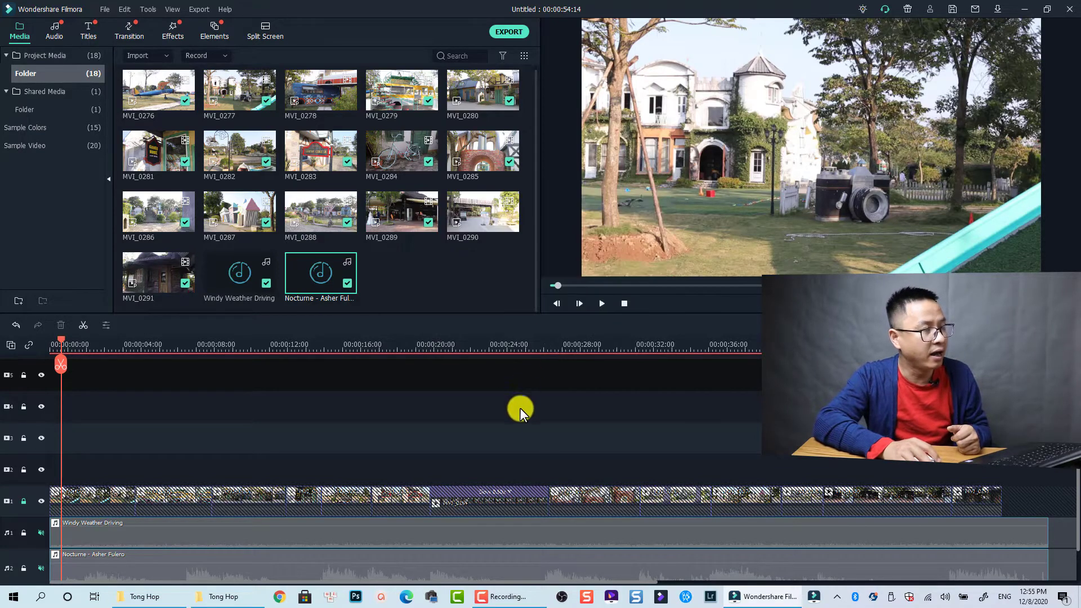
# Unlock the main video track and select only its first clip.
pyautogui.click(24, 501)
pyautogui.rightClick(116, 498)
pyautogui.click(79, 435)
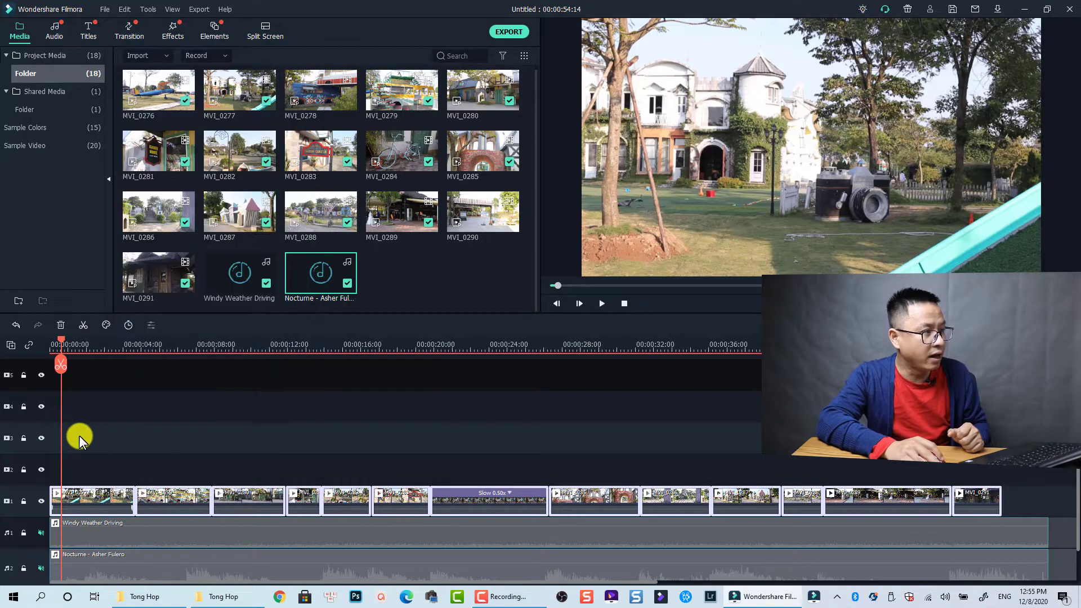
pyautogui.click(77, 495)
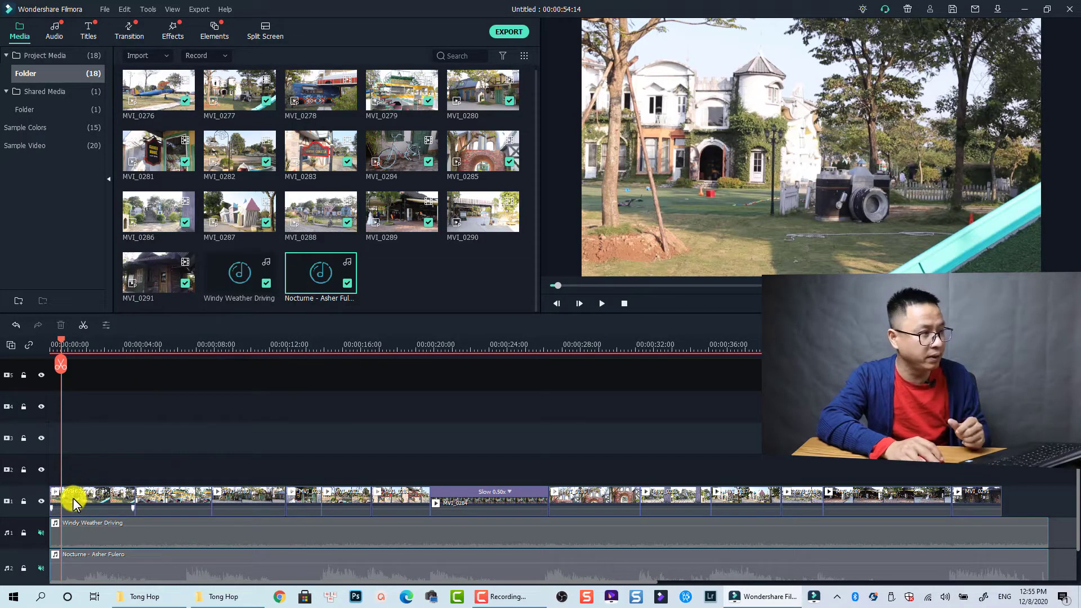
pyautogui.click(72, 498)
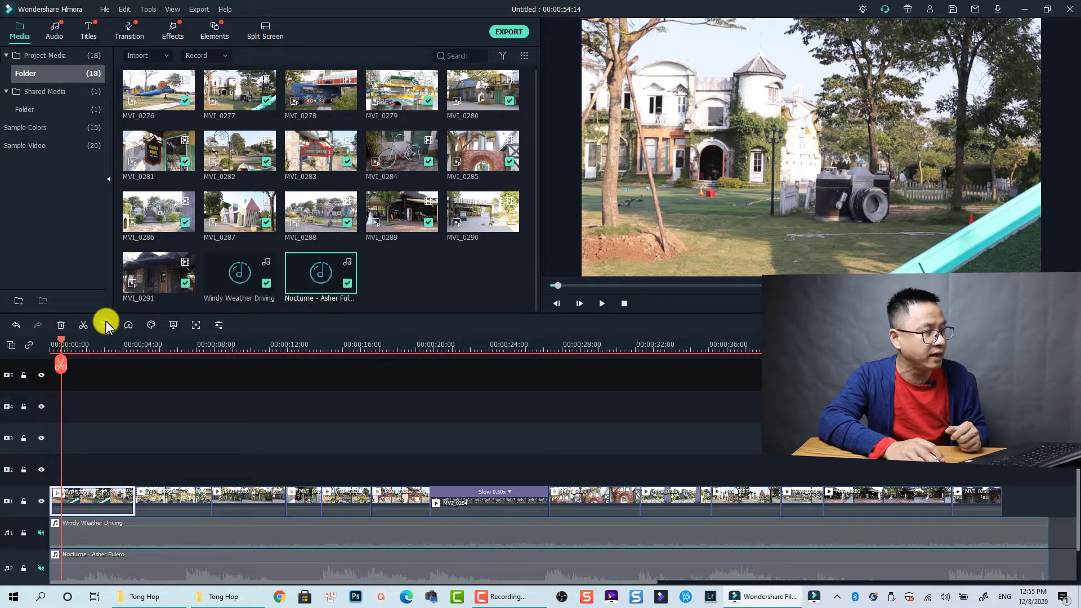
# Try cropping the first clip with a 4:3 ratio and a 1229 x 922 frame in Crop and Zoom.
pyautogui.hotkey('alt', 'c')
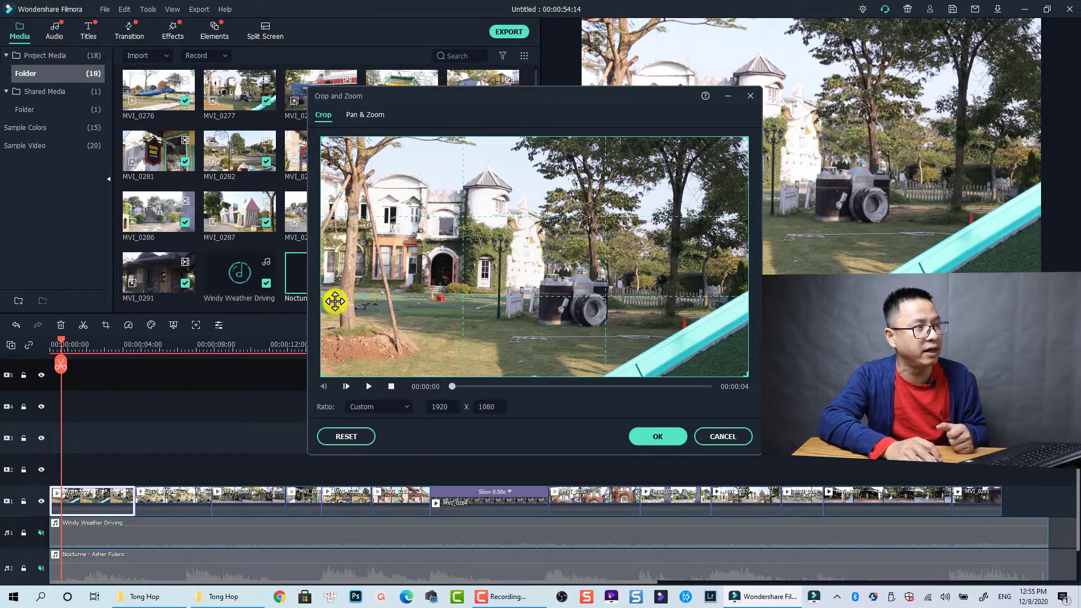
pyautogui.moveTo(323, 259); pyautogui.dragTo(405, 264)
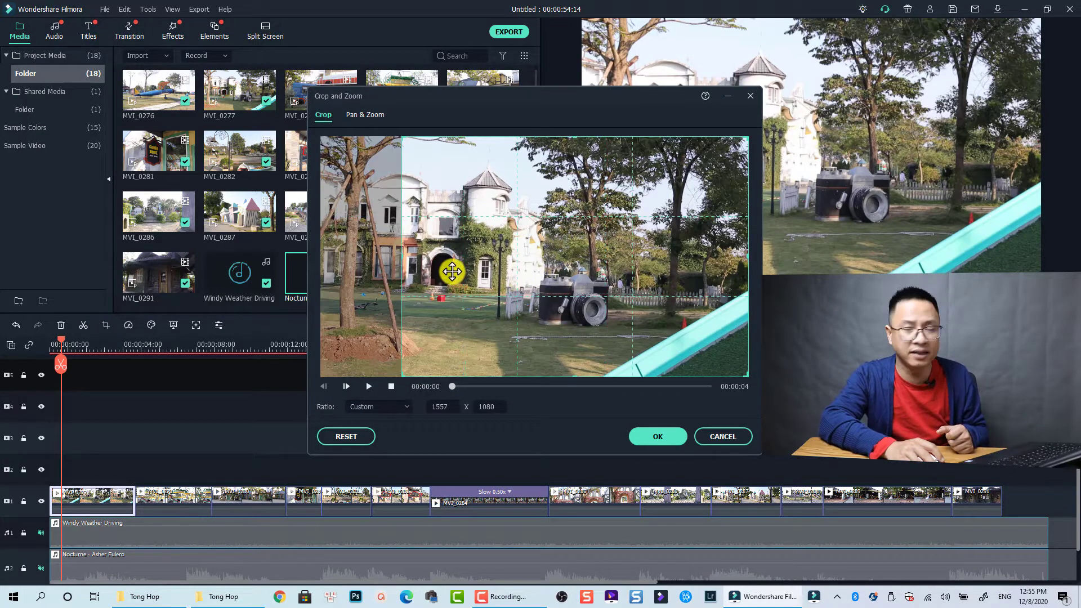
pyautogui.moveTo(745, 255); pyautogui.dragTo(675, 254)
pyautogui.click(393, 407)
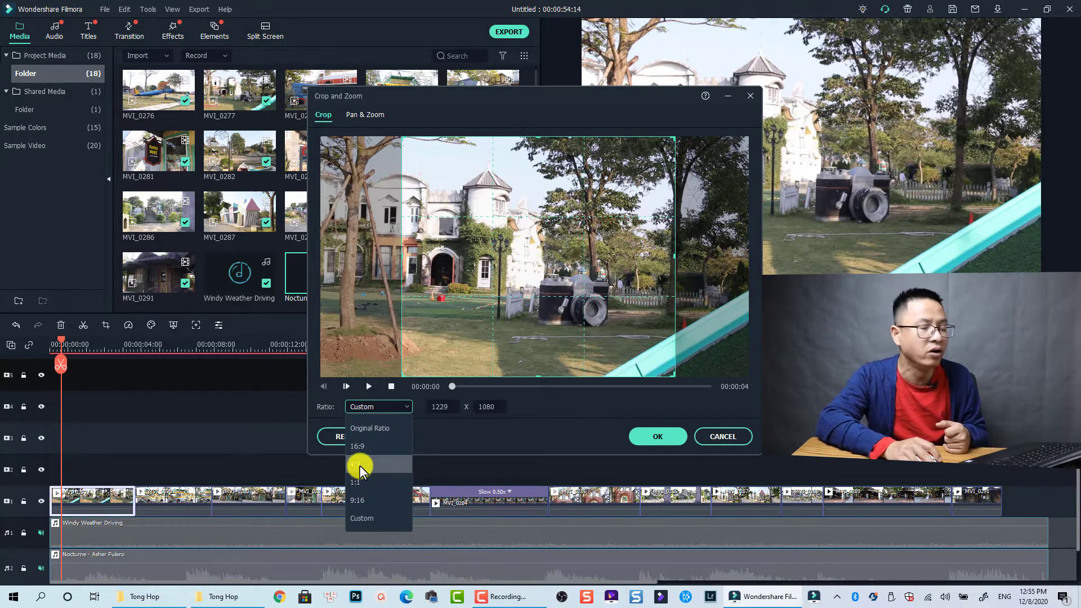
pyautogui.click(359, 465)
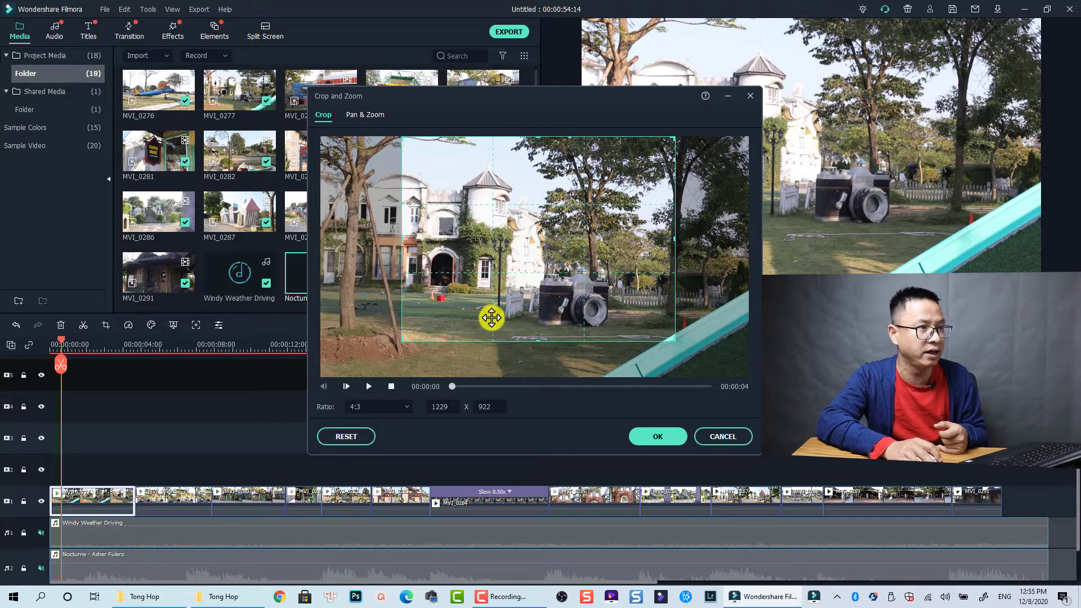
pyautogui.moveTo(491, 334); pyautogui.dragTo(483, 309)
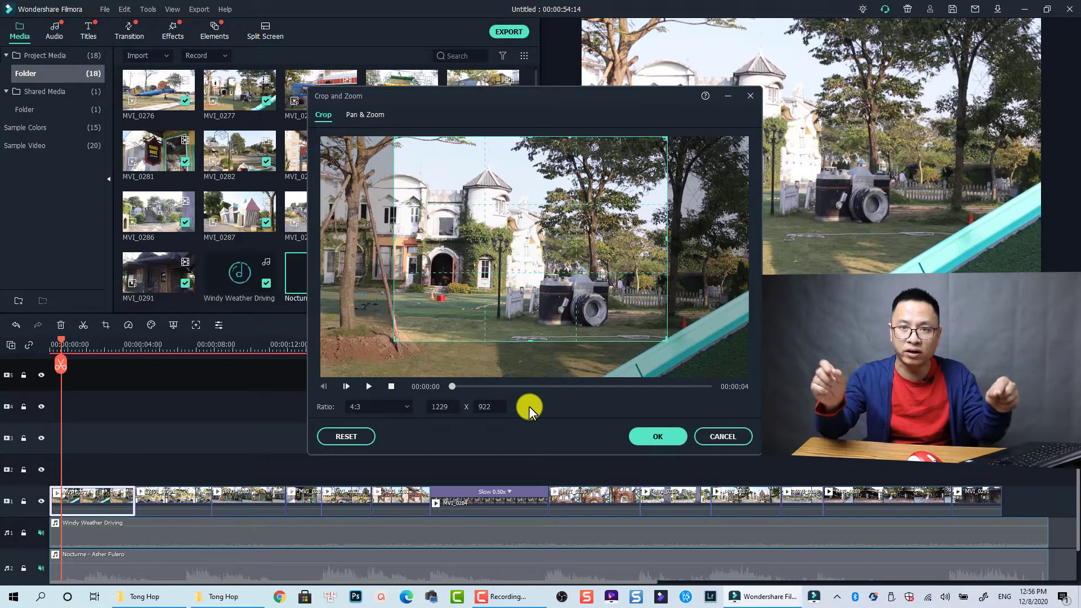
pyautogui.click(734, 438)
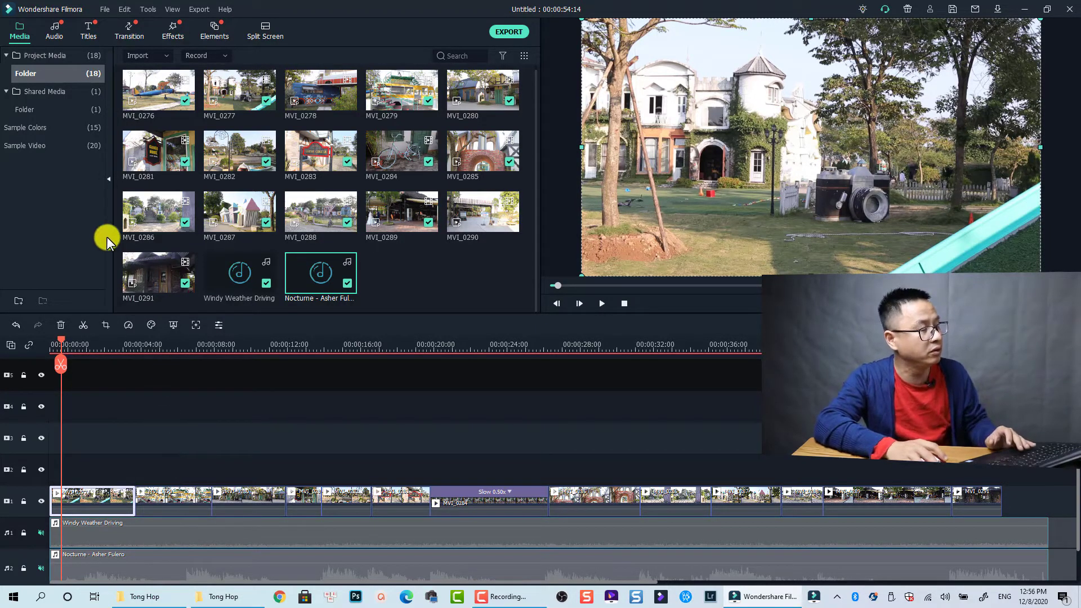
# Place the Grey sample color on the third video track at the start of the timeline.
pyautogui.click(23, 127)
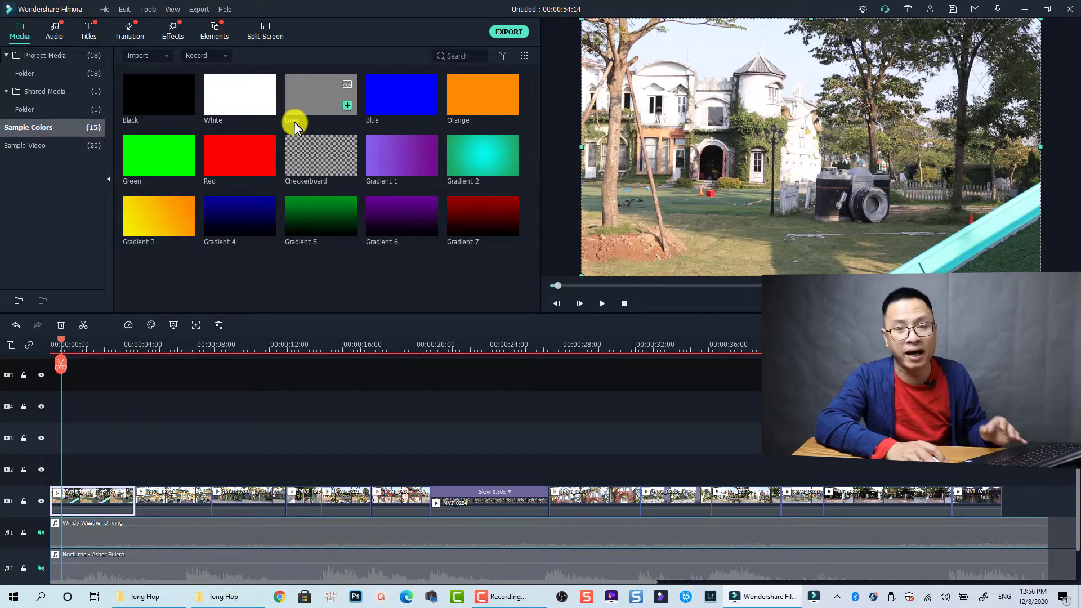
pyautogui.moveTo(310, 112); pyautogui.dragTo(73, 462)
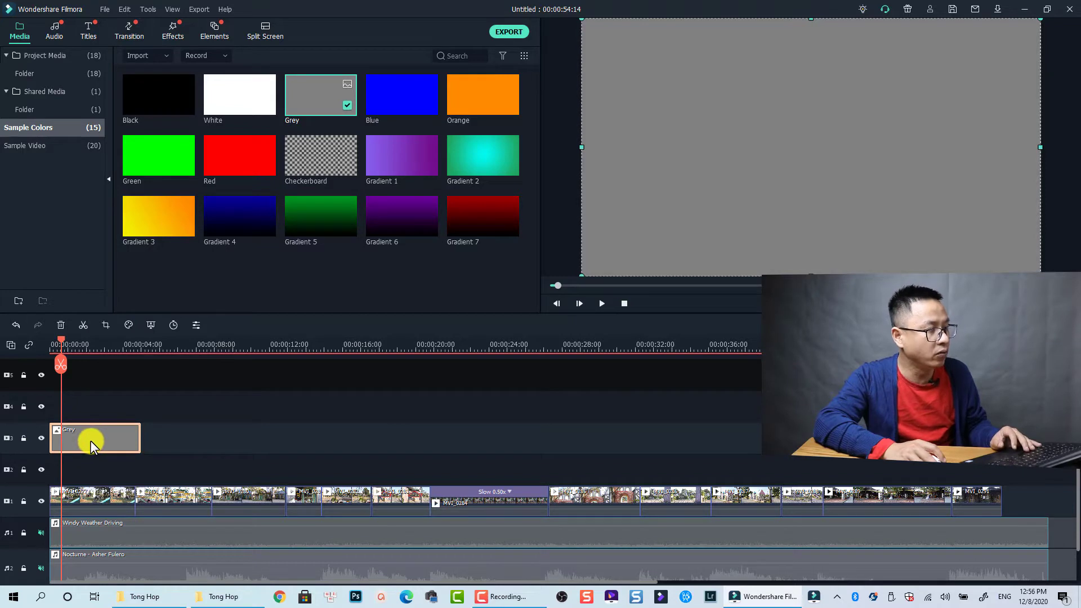
# Crop the Grey clip to a 4:3 ratio at 1441 x 1080.
pyautogui.click(104, 326)
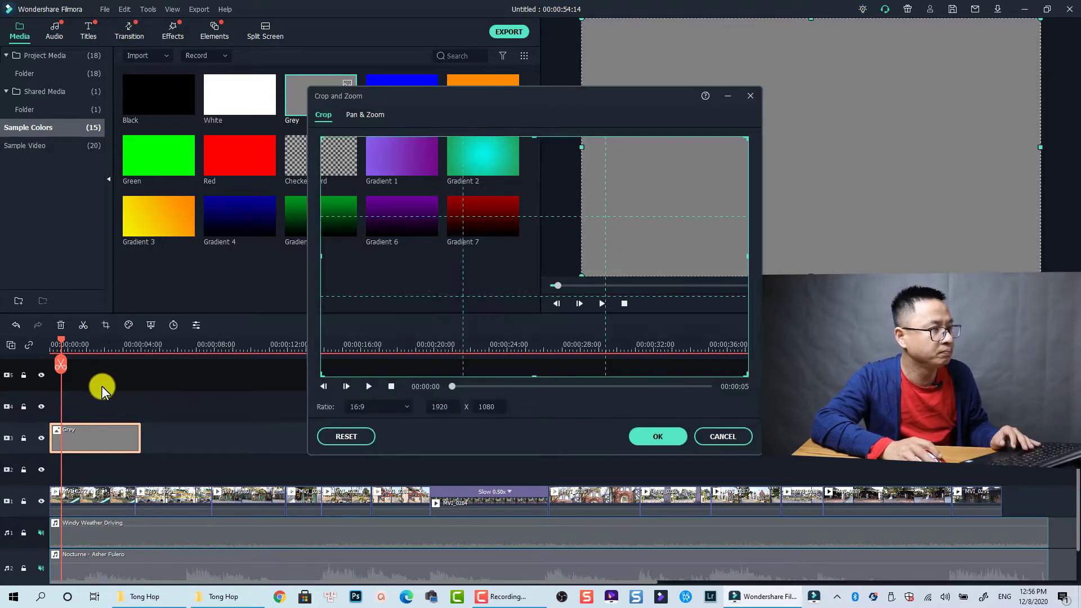
pyautogui.click(386, 405)
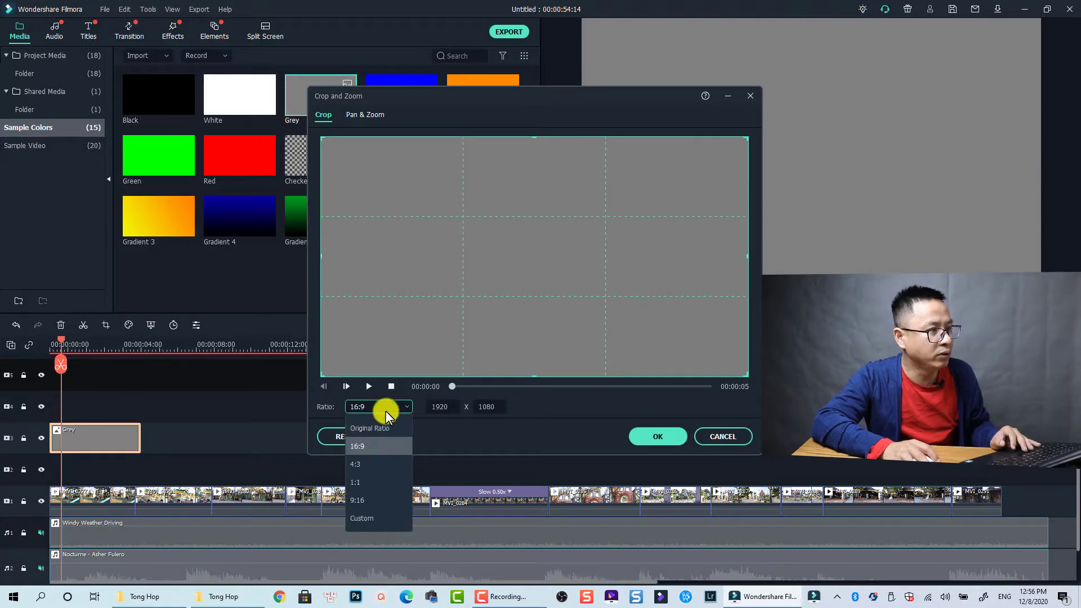
pyautogui.click(364, 464)
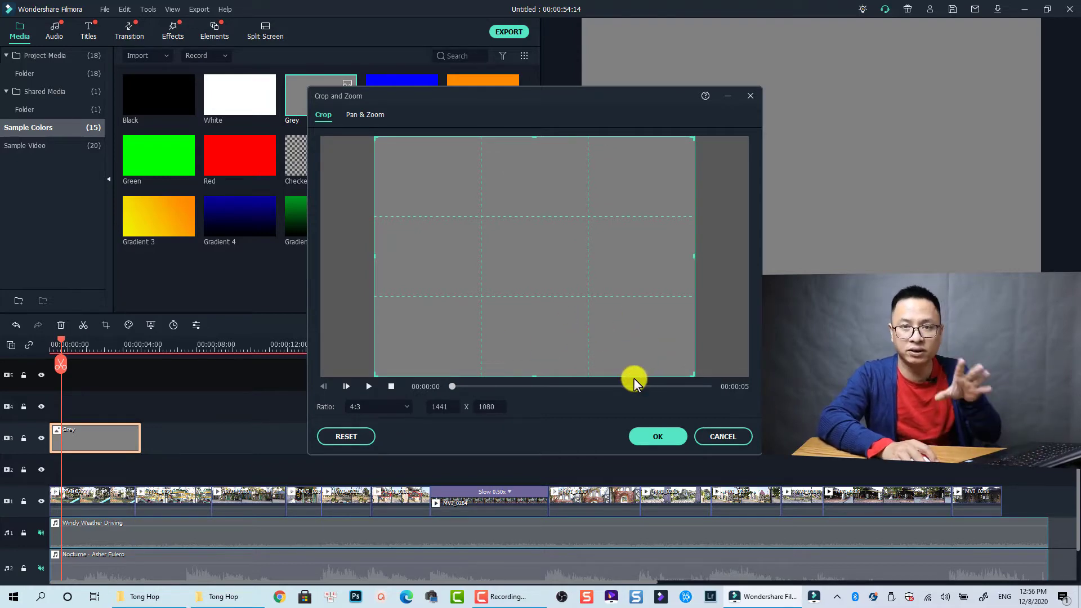
pyautogui.click(653, 437)
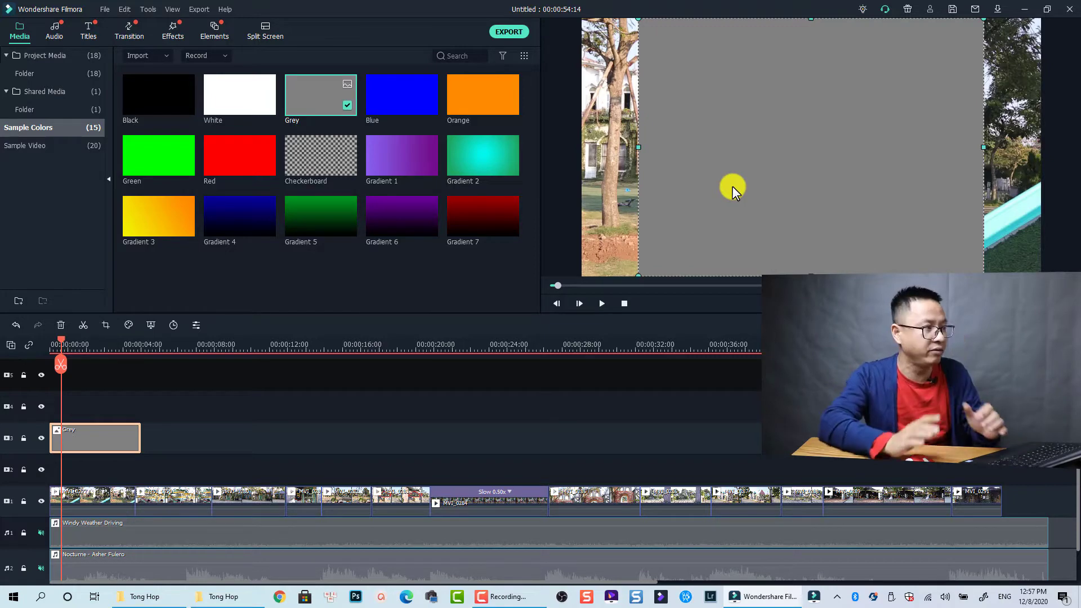
# Place the Crop utility effect on the second video track at the start of the timeline, beneath the Grey clip.
pyautogui.click(168, 32)
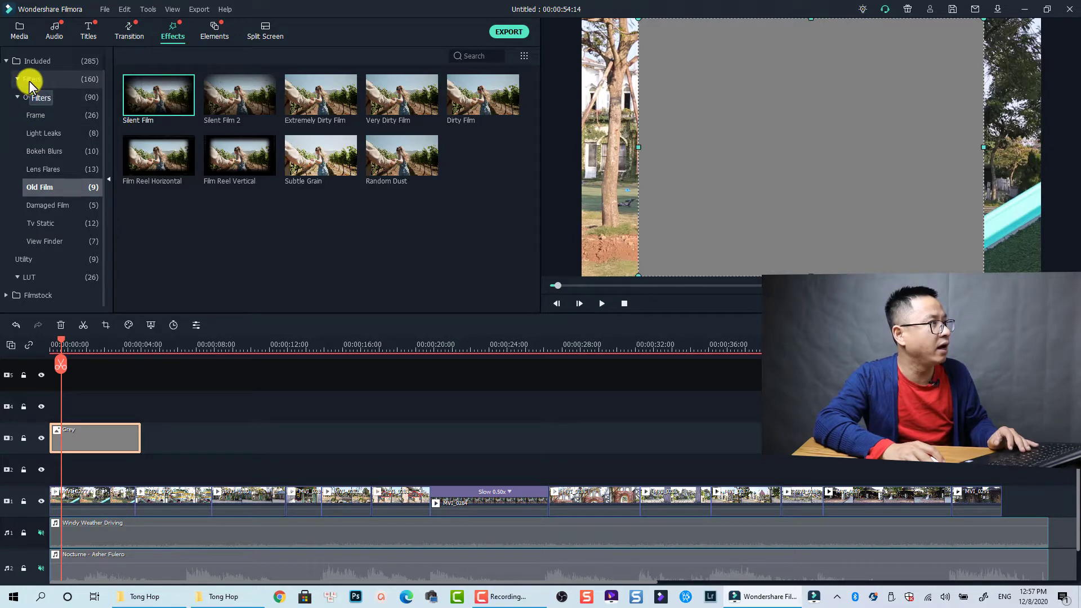
pyautogui.click(36, 260)
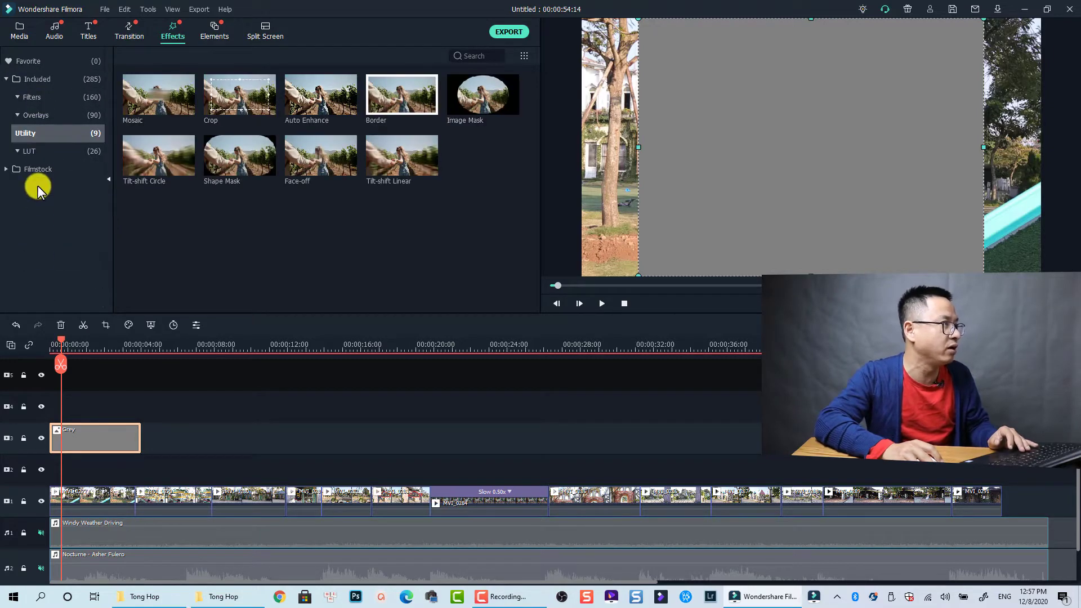
pyautogui.click(226, 106)
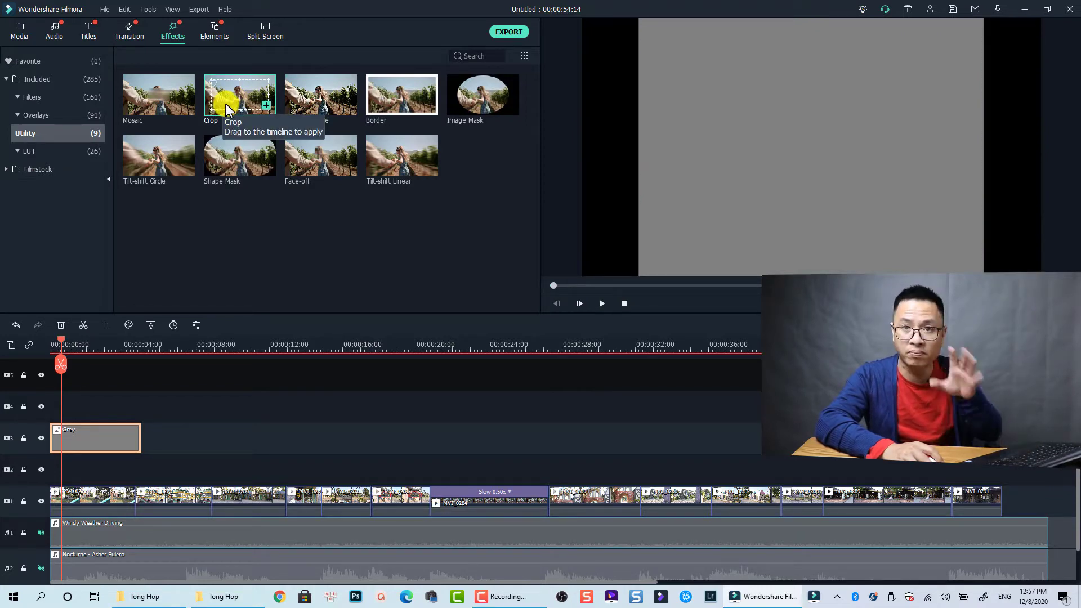
pyautogui.moveTo(225, 103); pyautogui.dragTo(47, 471)
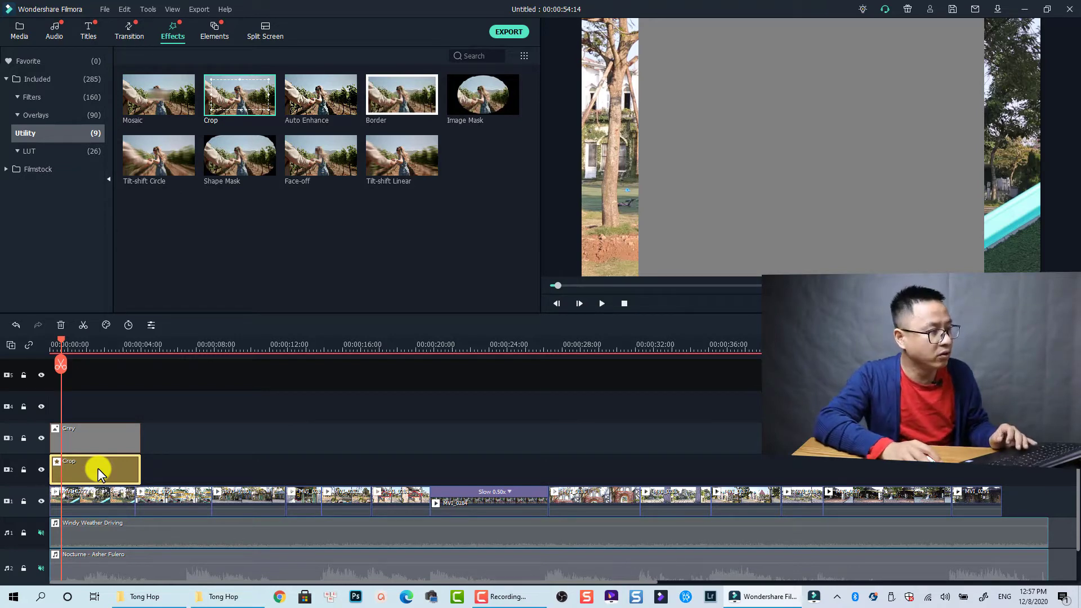
# Set the Crop effect's Left and Right values to 13 each, matching the sides of the 4:3 grey frame.
pyautogui.doubleClick(112, 481)
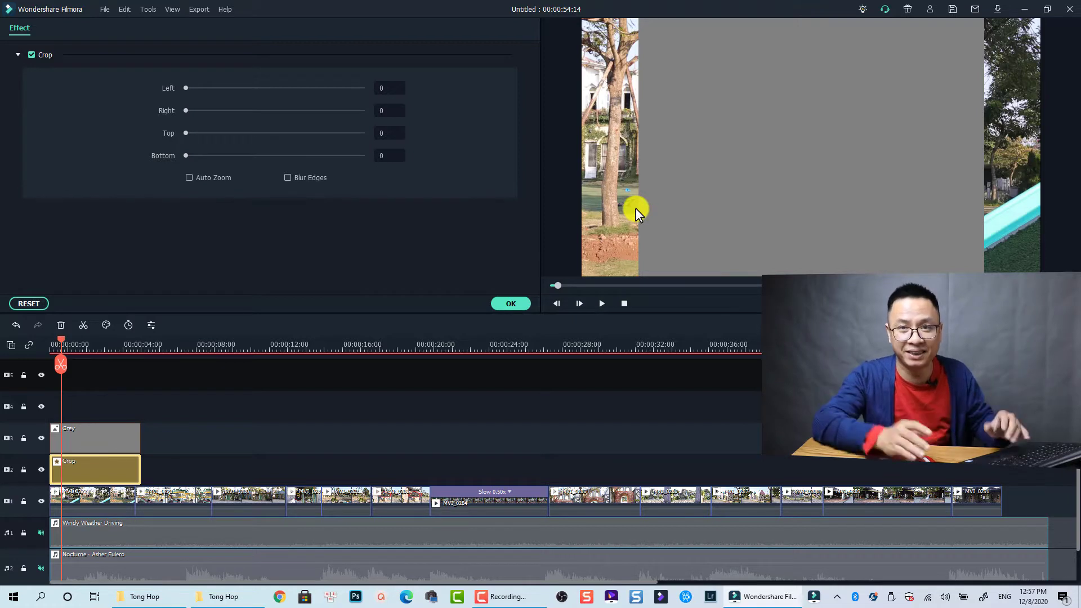
pyautogui.click(187, 87)
pyautogui.moveTo(187, 87); pyautogui.dragTo(210, 90)
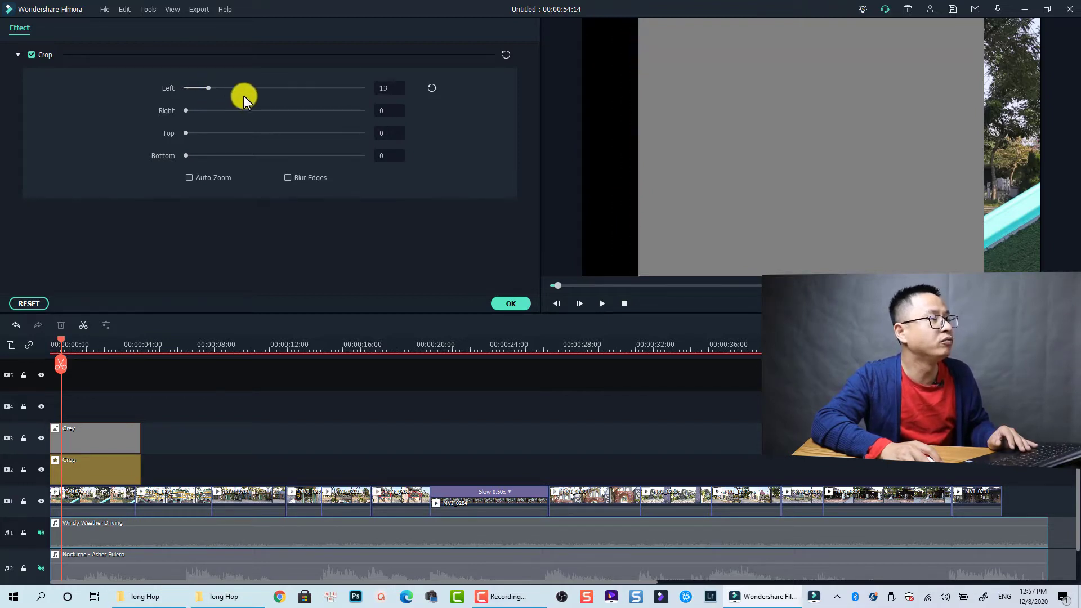
pyautogui.doubleClick(385, 88)
pyautogui.write('14')
pyautogui.press('Return')
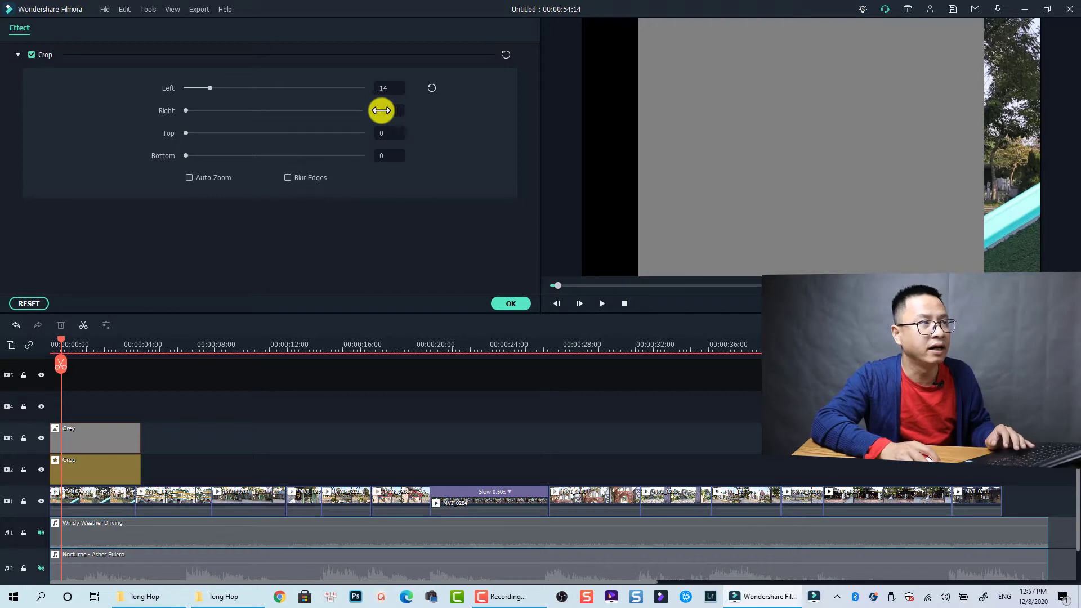
pyautogui.moveTo(197, 108); pyautogui.dragTo(210, 107)
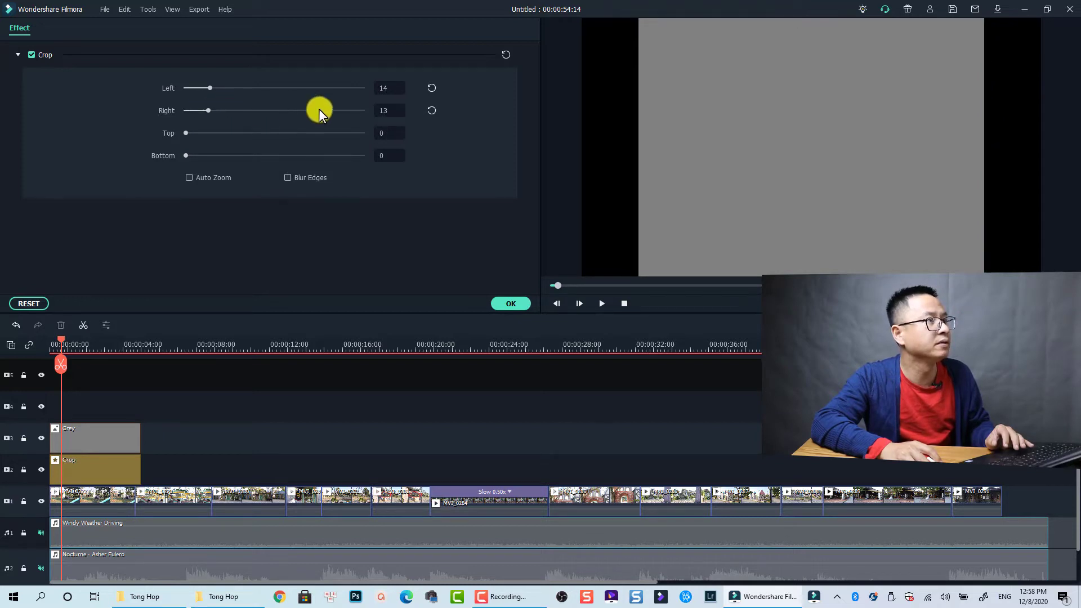
pyautogui.click(393, 86)
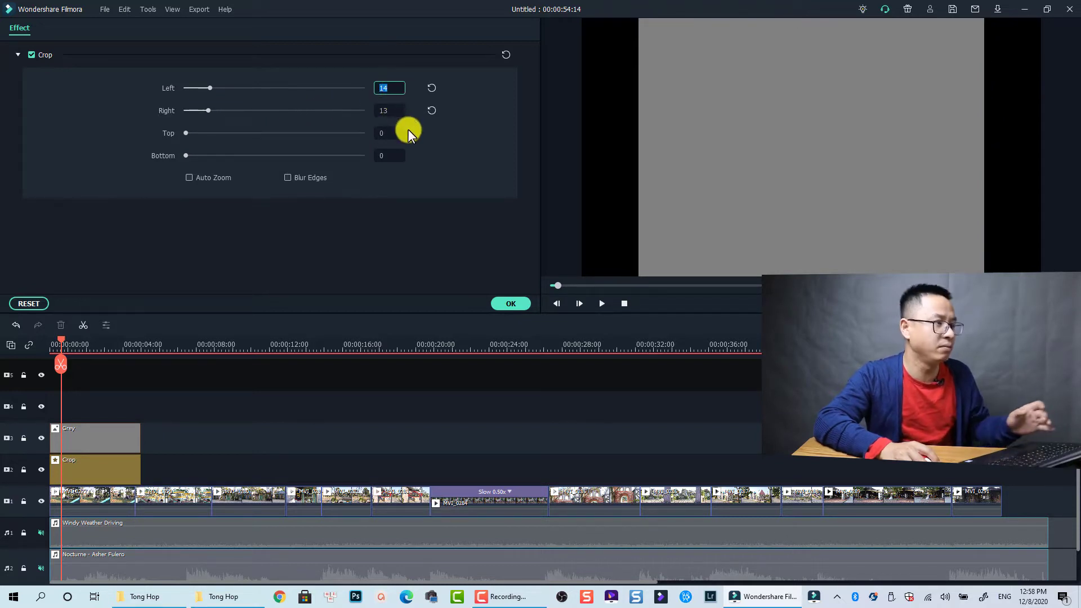
pyautogui.write('13')
pyautogui.press('Return')
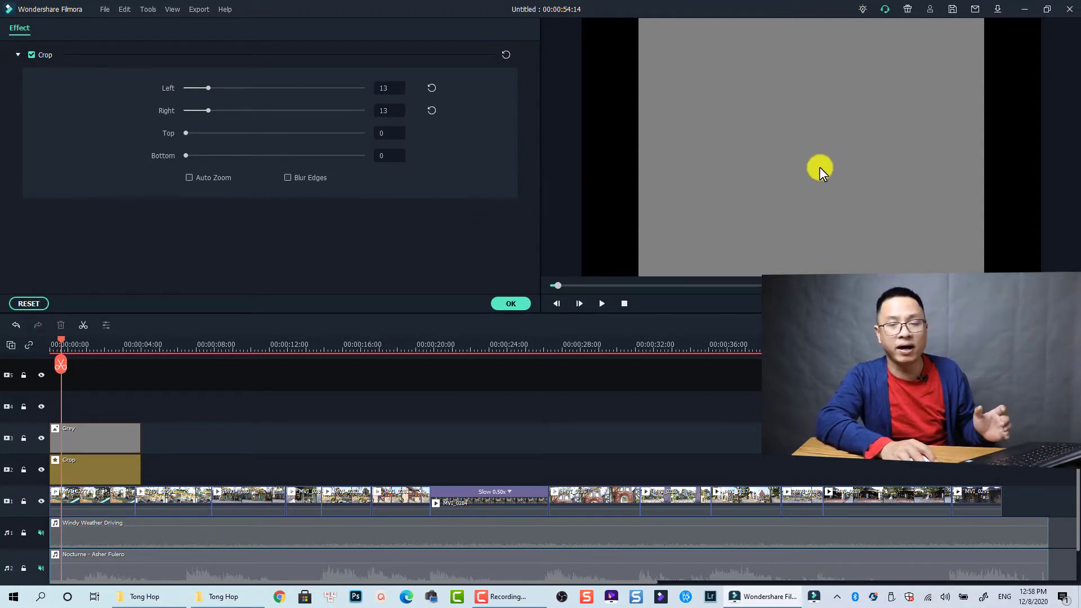
# Check the cropped footage with the Grey track temporarily hidden, and accept the Crop settings with Blur Edges enabled.
pyautogui.click(40, 438)
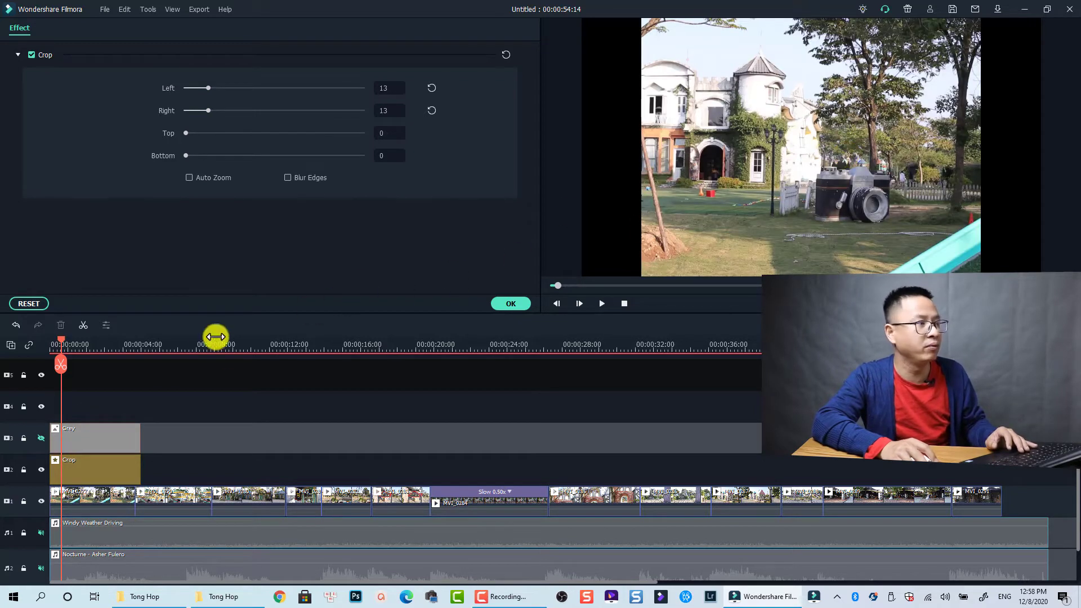
pyautogui.click(40, 439)
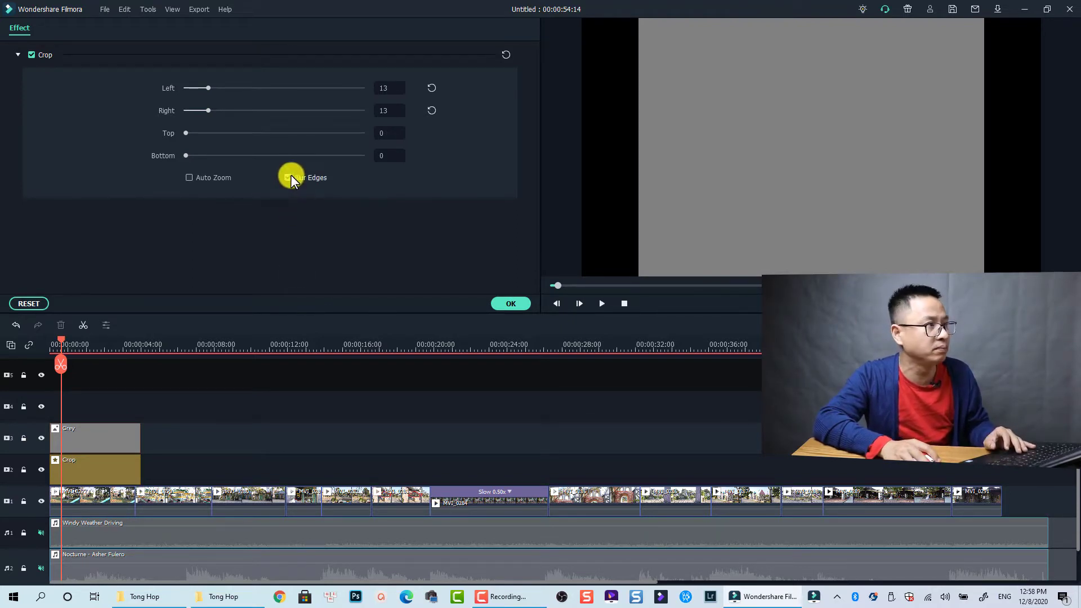
pyautogui.click(509, 304)
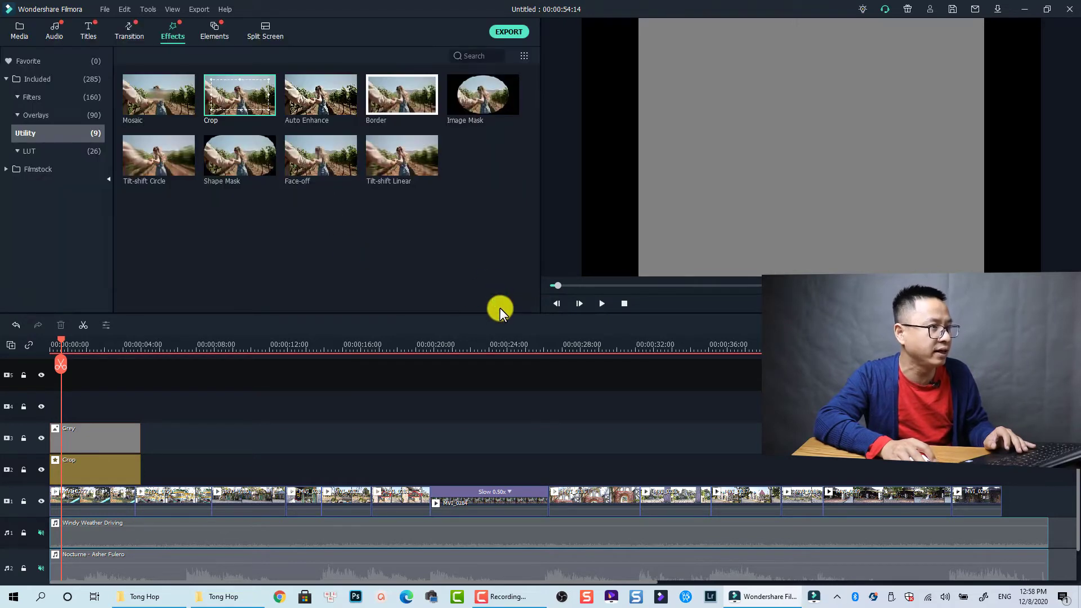
# Delete the Grey clip and extend the Crop effect to the end of the audio tracks, checking it on several clips.
pyautogui.click(88, 441)
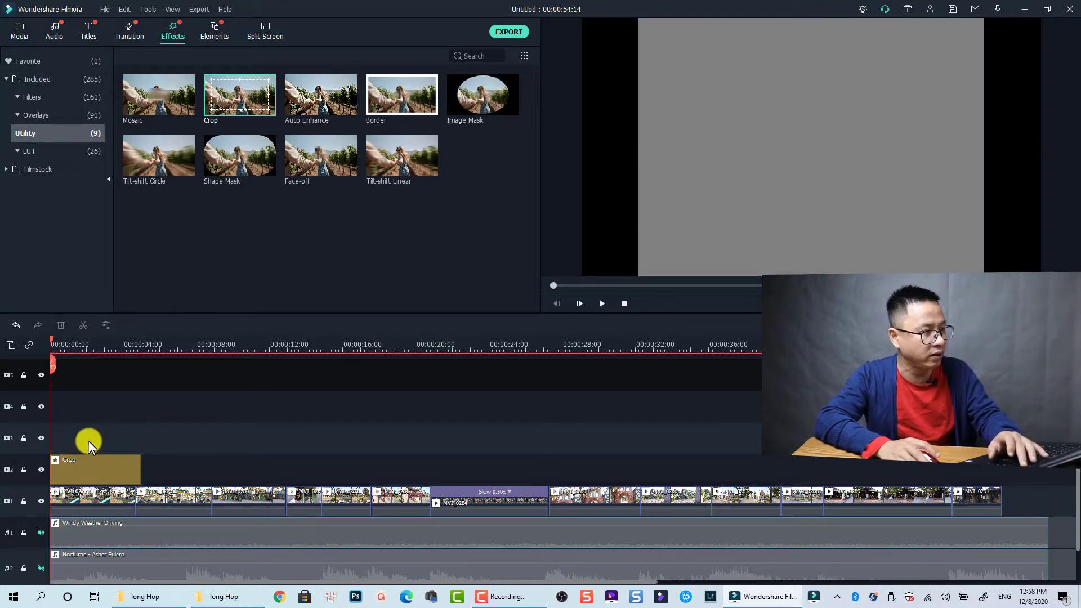
pyautogui.press('Delete')
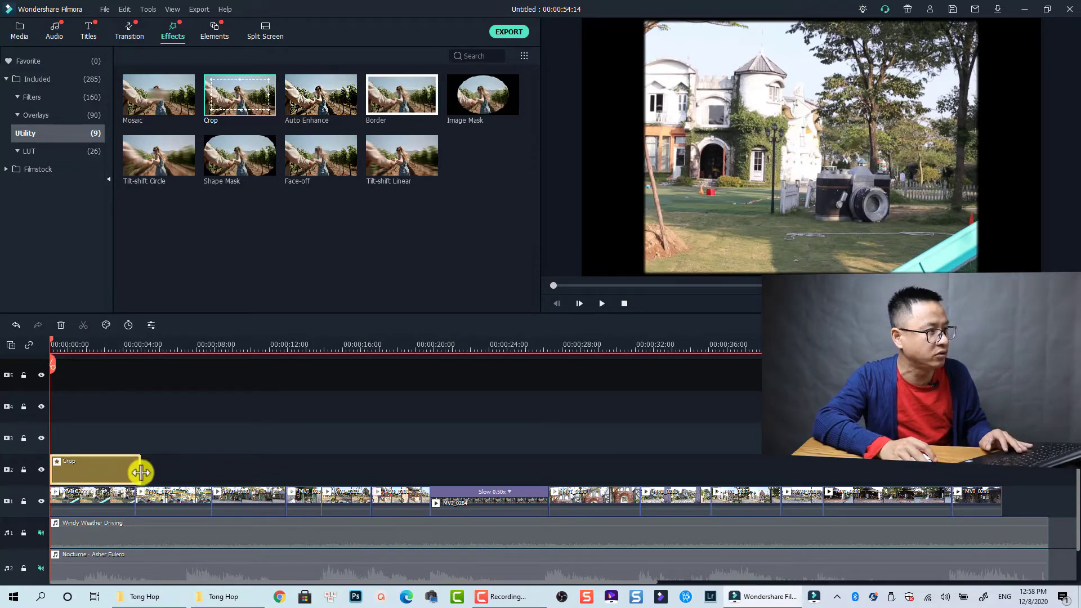
pyautogui.moveTo(141, 470); pyautogui.dragTo(1045, 473)
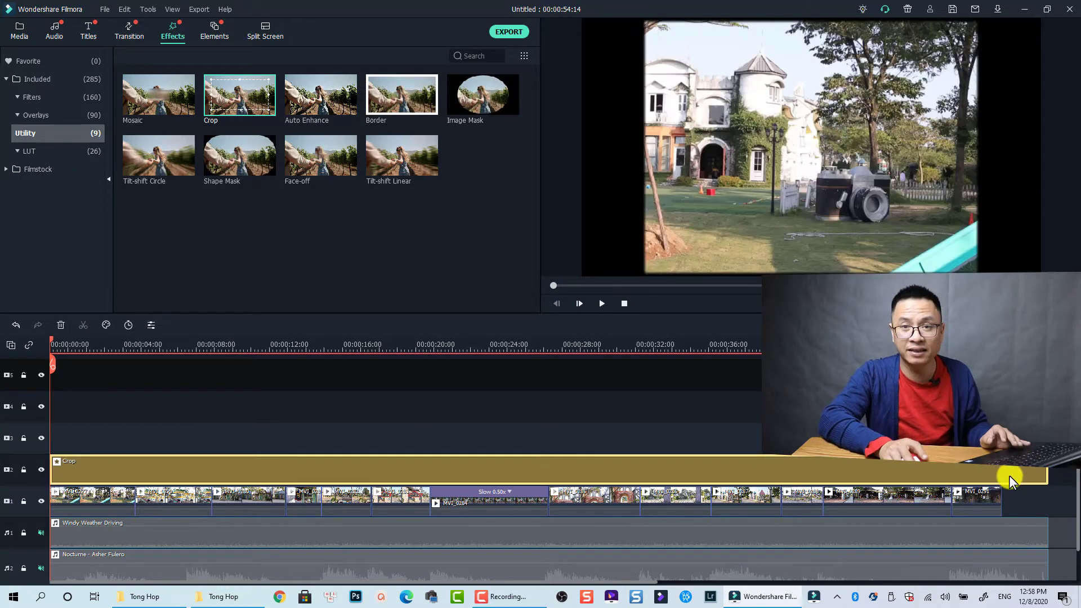
pyautogui.click(160, 350)
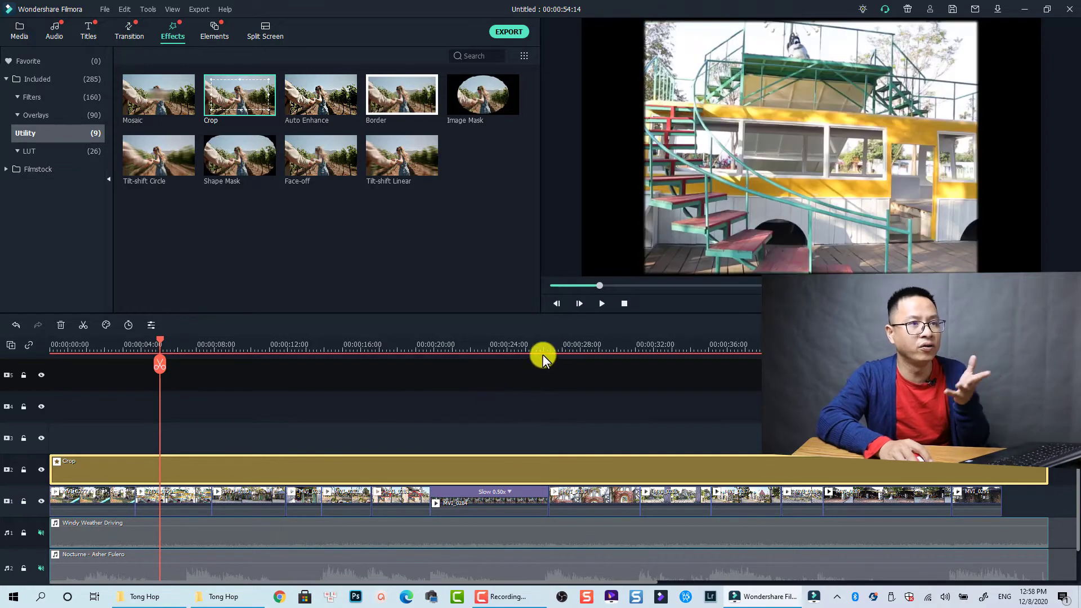
pyautogui.click(220, 344)
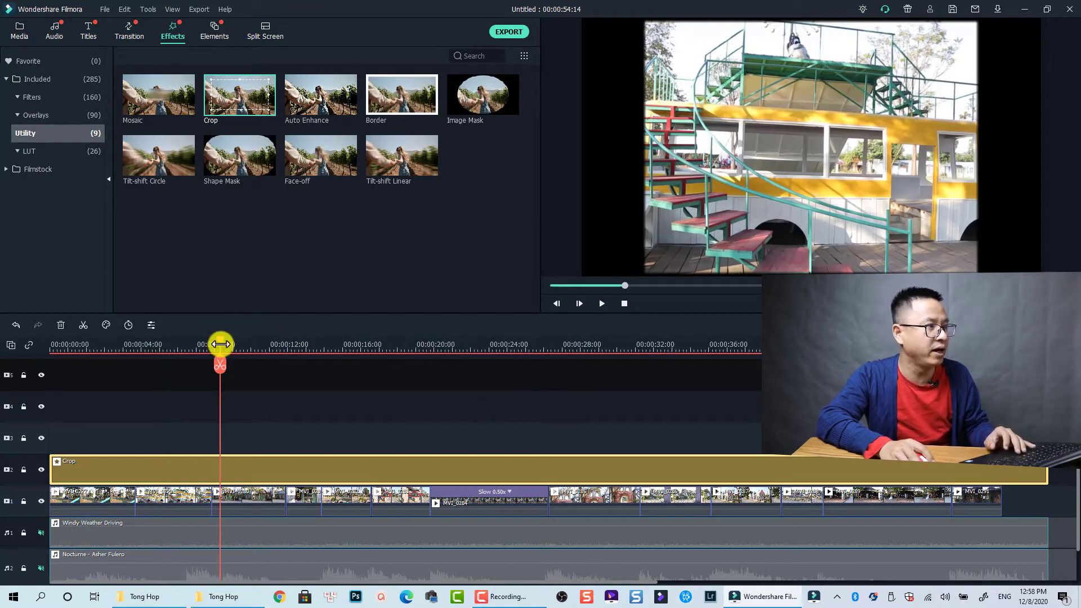
pyautogui.click(250, 493)
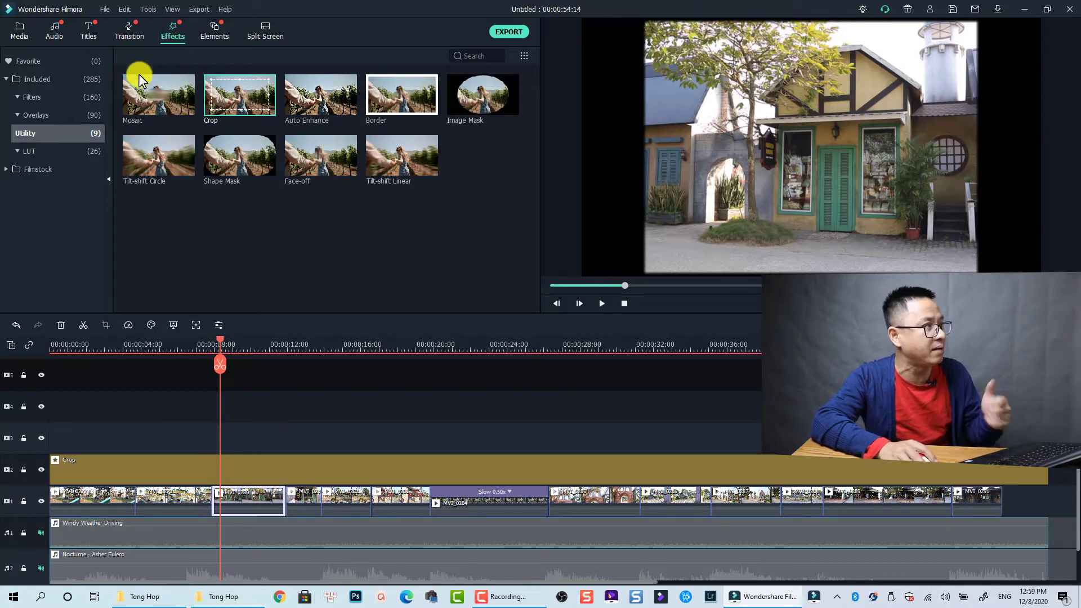
# Add the Extremely Dirty Film overlay to the third video track from the timeline's start and extend it to the Crop effect's end.
pyautogui.click(20, 113)
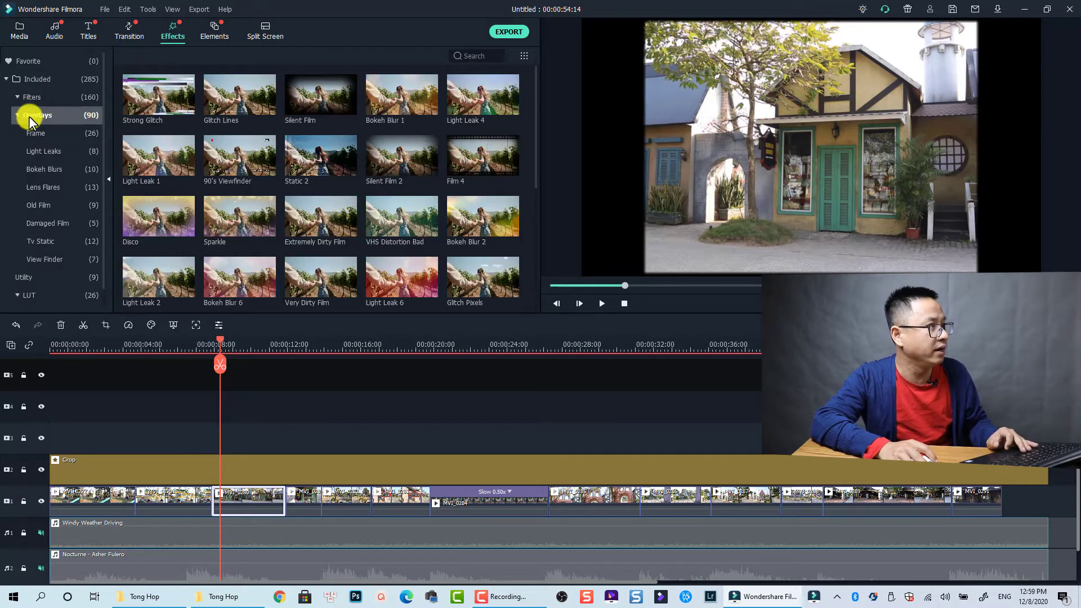
pyautogui.click(45, 205)
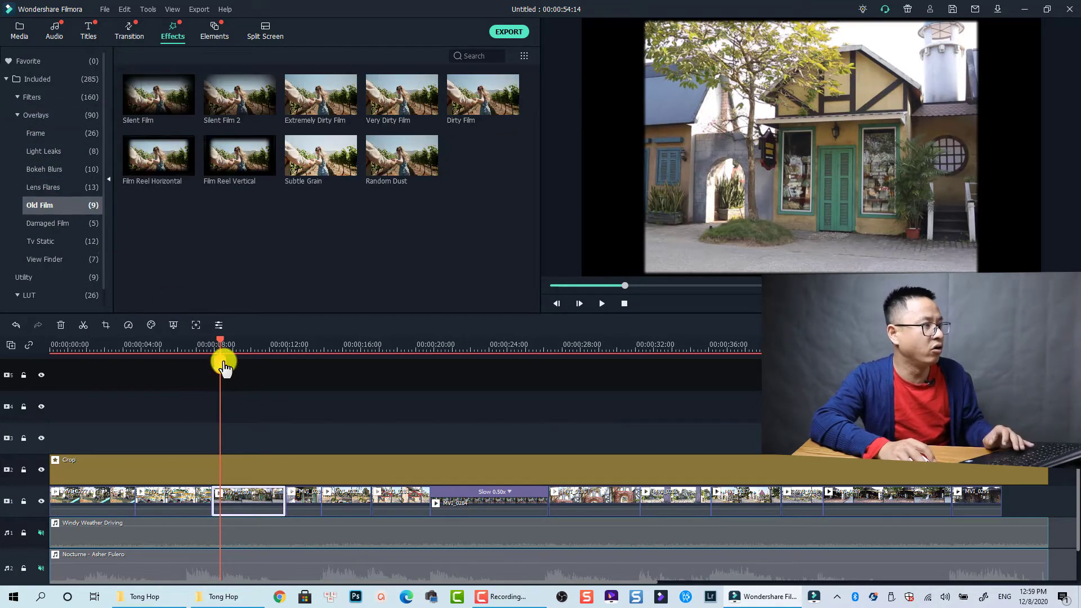
pyautogui.moveTo(172, 347); pyautogui.dragTo(56, 364)
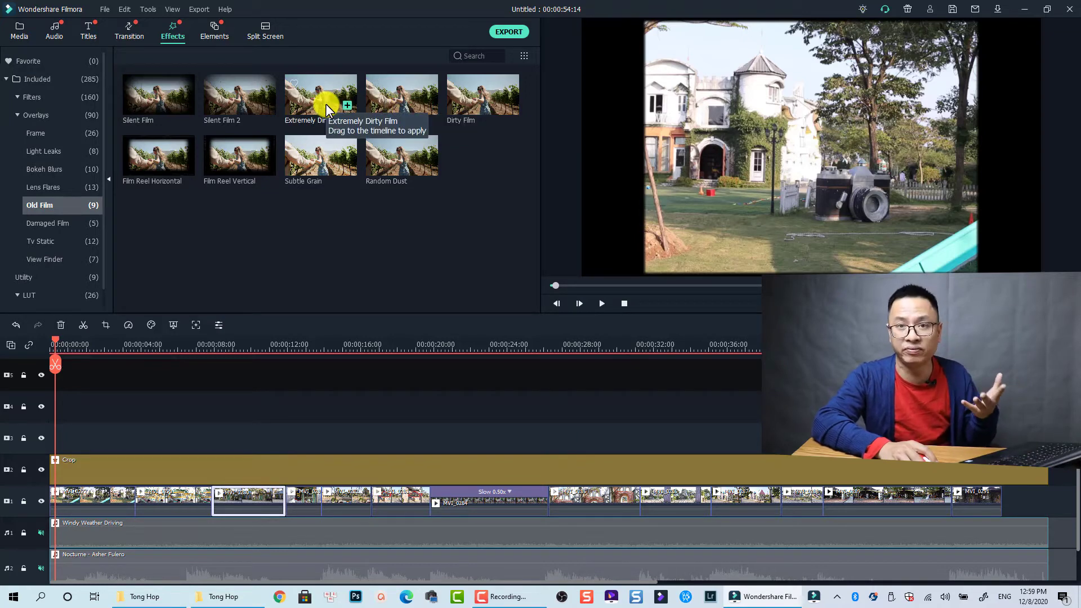
pyautogui.moveTo(326, 105); pyautogui.dragTo(49, 437)
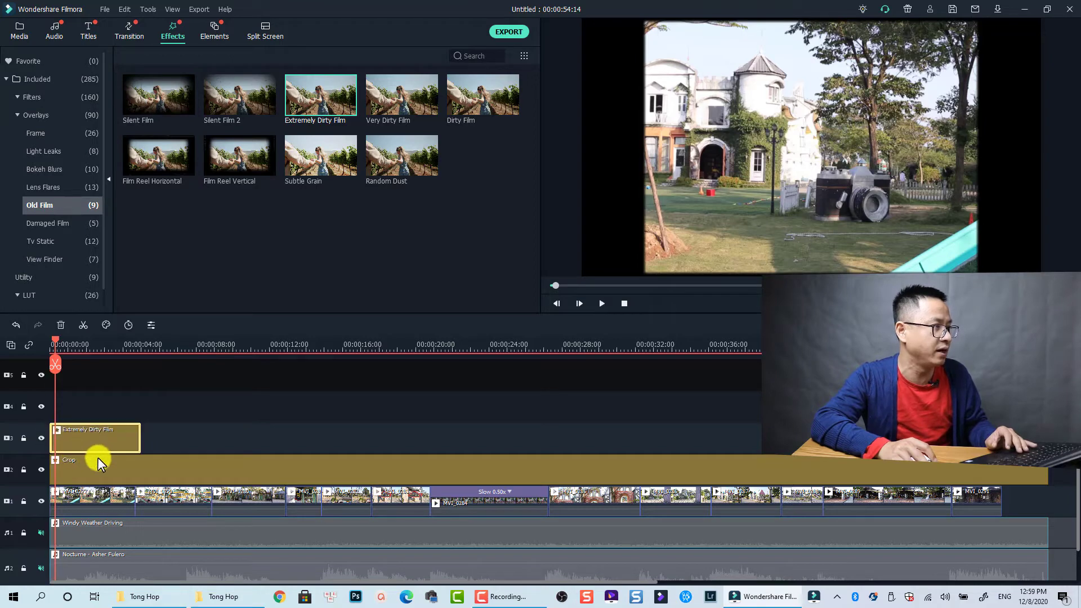
pyautogui.click(195, 420)
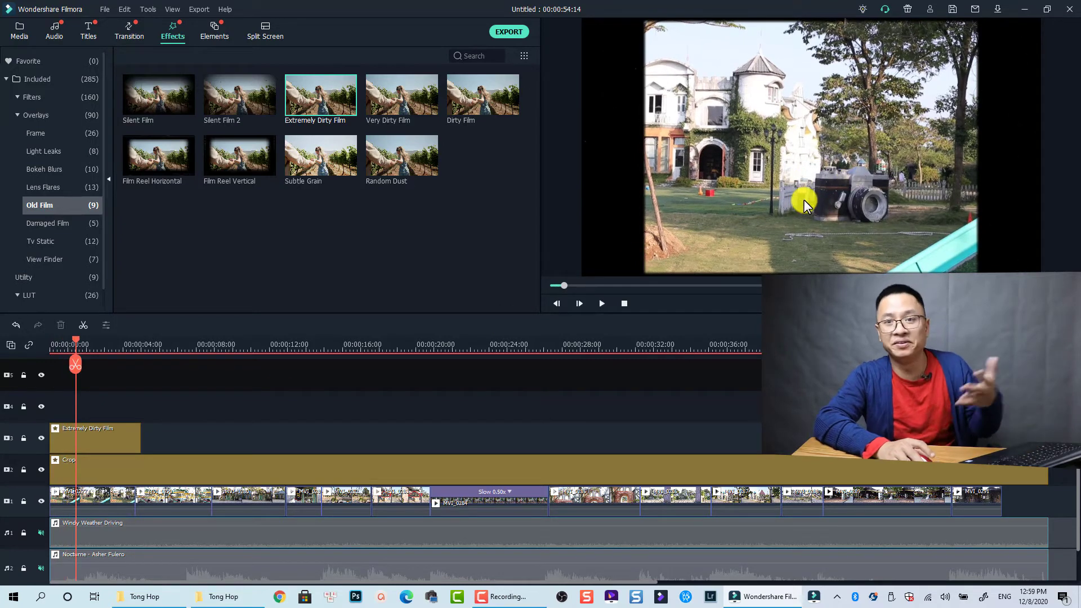
pyautogui.moveTo(138, 430); pyautogui.dragTo(1048, 439)
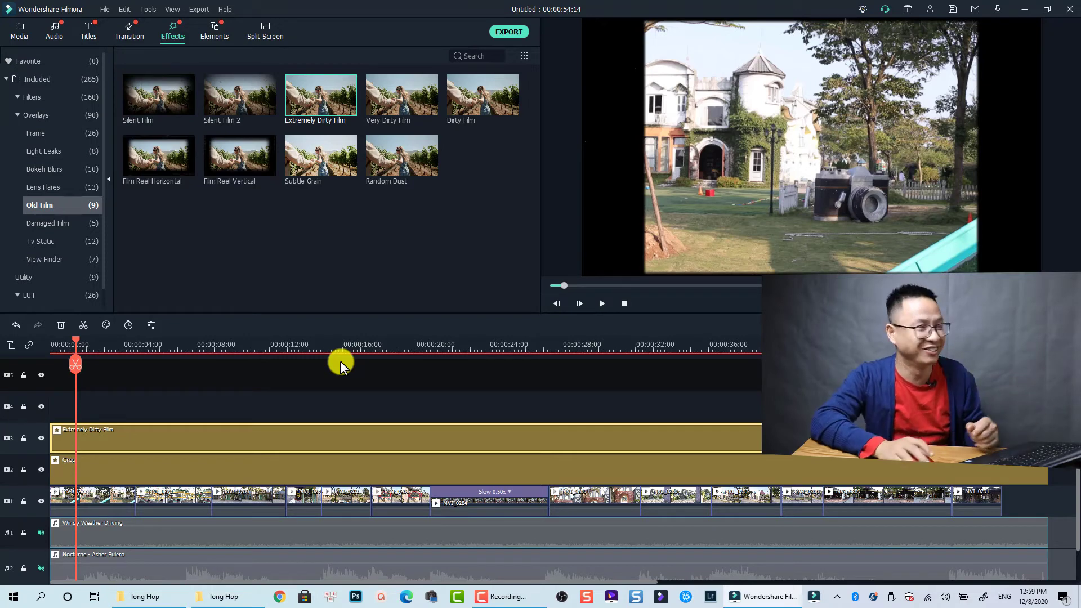
# Add the Silent Film overlay to the fourth video track from the timeline's start and extend it to match the effects below.
pyautogui.click(149, 103)
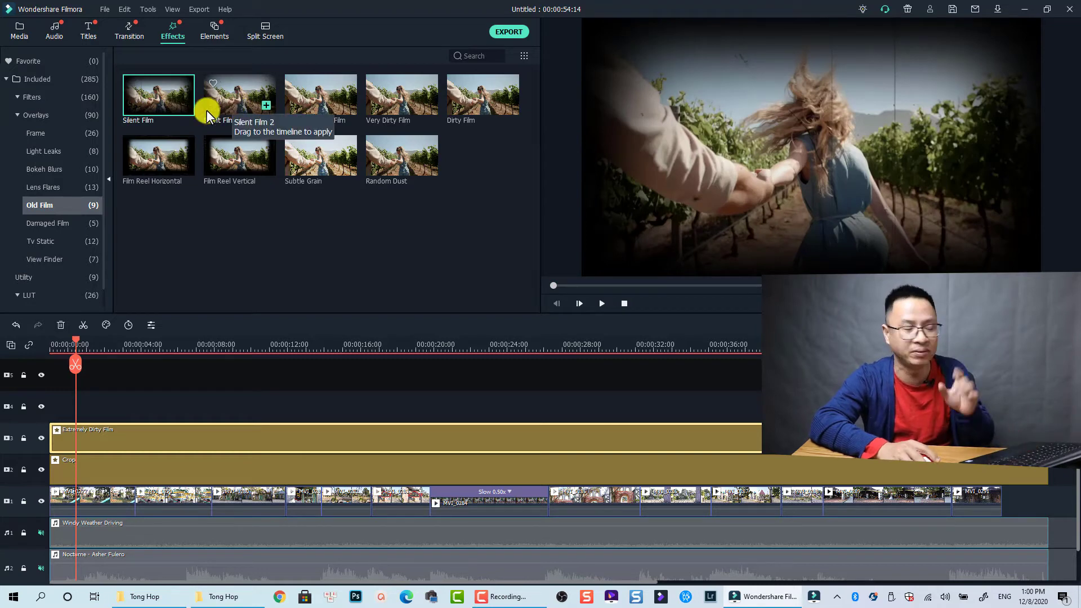
pyautogui.moveTo(154, 100); pyautogui.dragTo(51, 408)
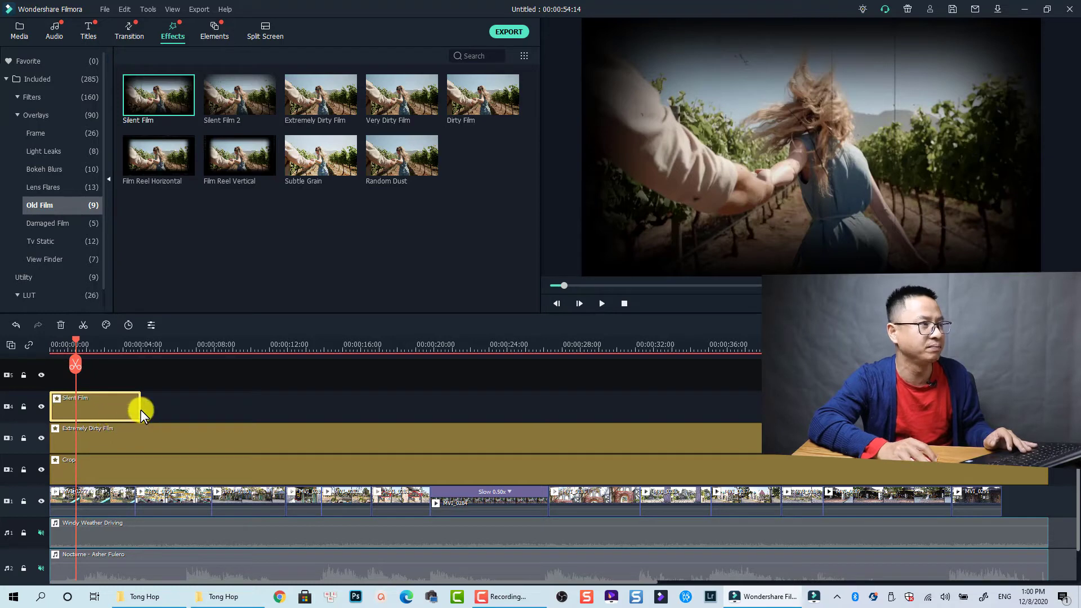
pyautogui.moveTo(141, 411); pyautogui.dragTo(766, 409)
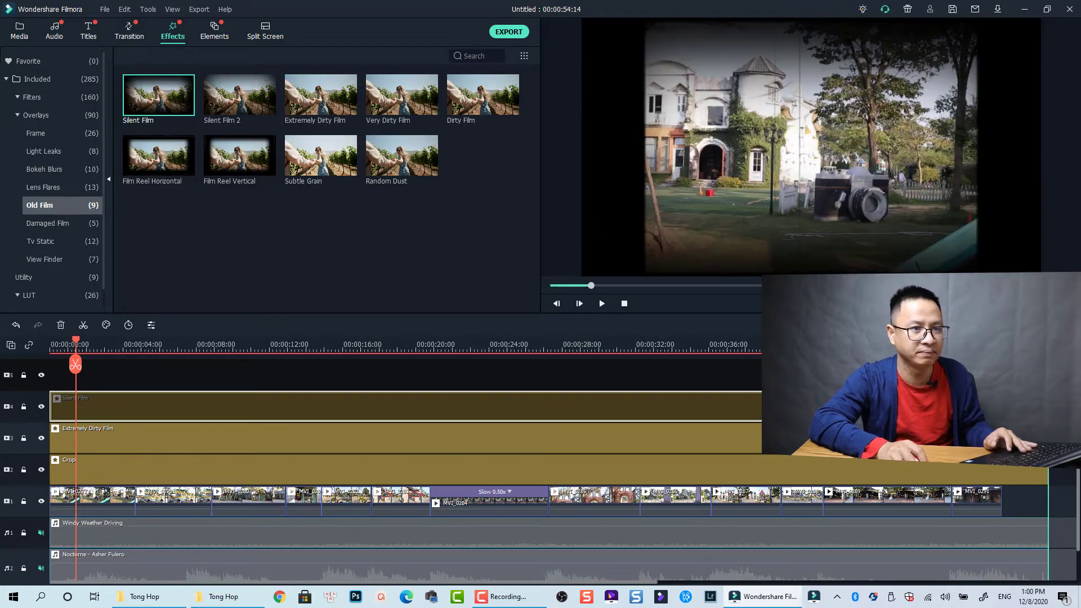
pyautogui.moveTo(1046, 409); pyautogui.dragTo(1049, 409)
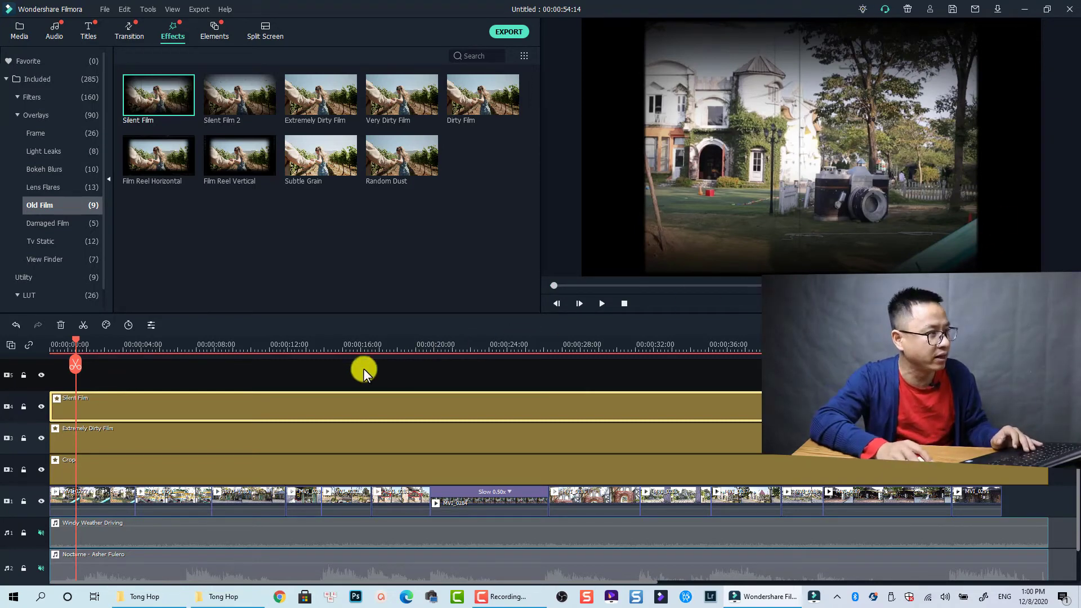
# Set the Silent Film overlay's Alpha to 61 and accept the effect settings.
pyautogui.doubleClick(178, 410)
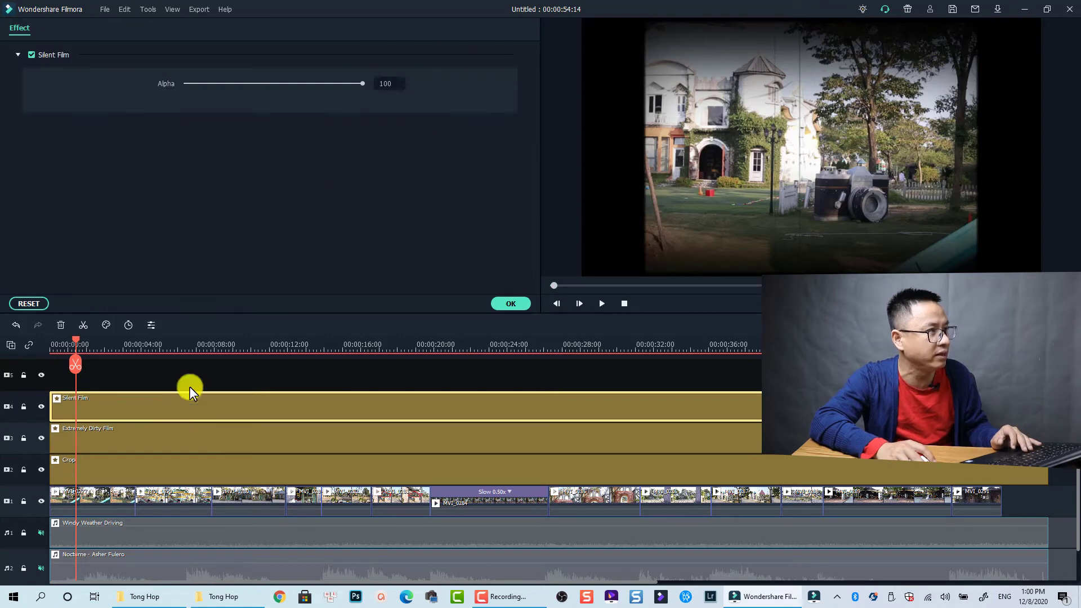
pyautogui.moveTo(363, 82); pyautogui.dragTo(296, 82)
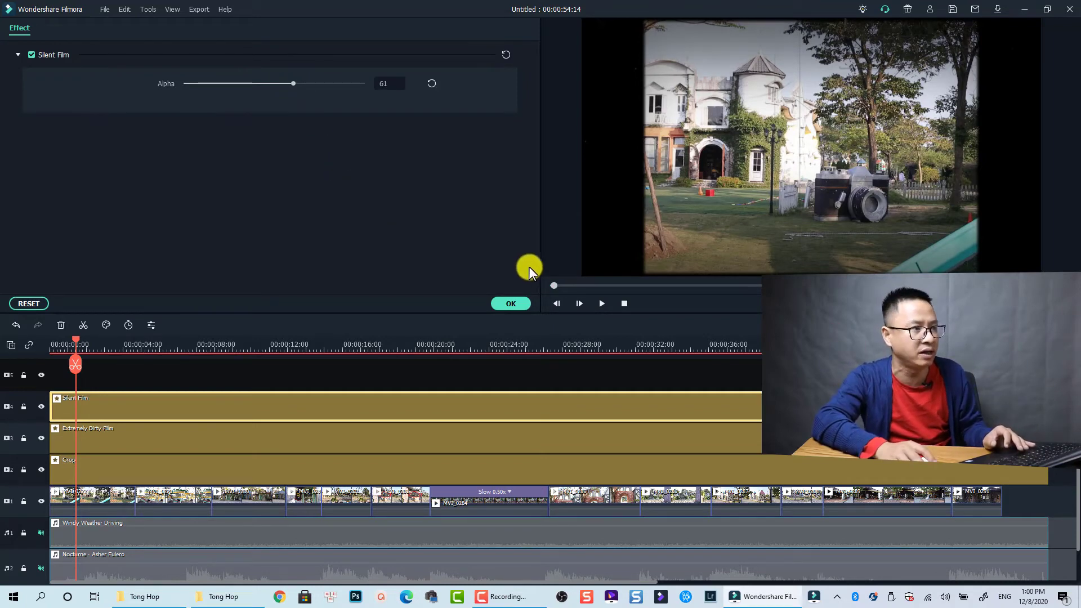
pyautogui.click(514, 304)
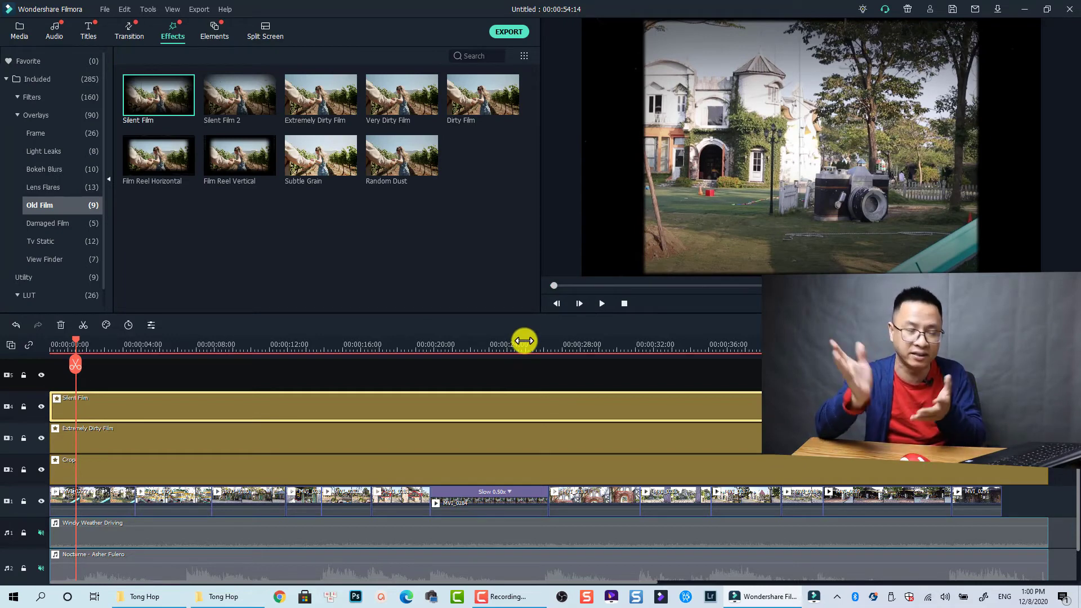
# Add the Vintage X-Process LUT to the fifth video track from the timeline's start and extend it to match the effects below.
pyautogui.scroll(-1, 56, 157)
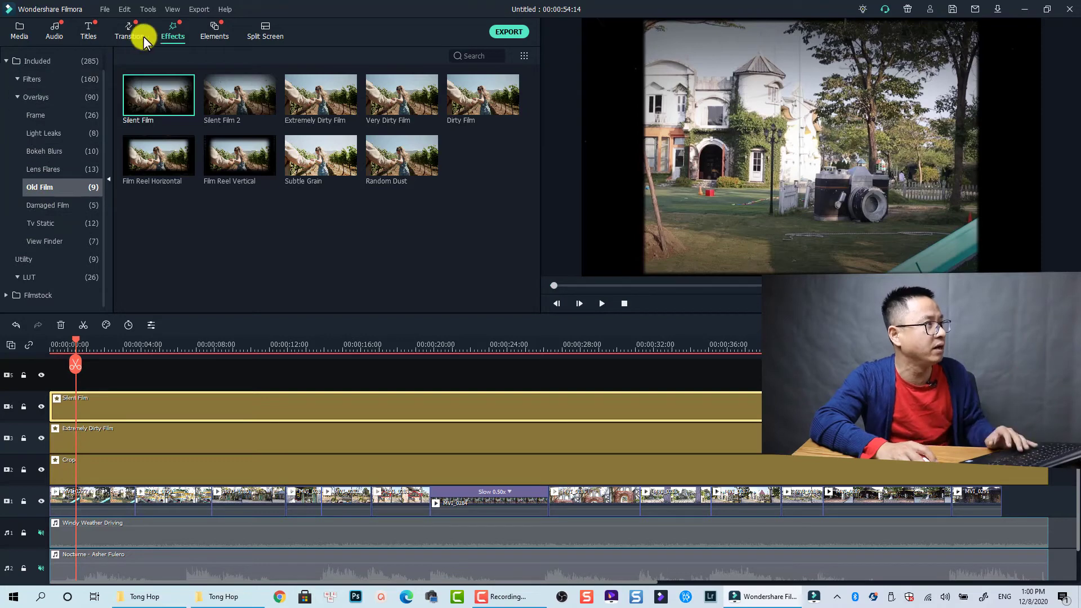
pyautogui.click(28, 275)
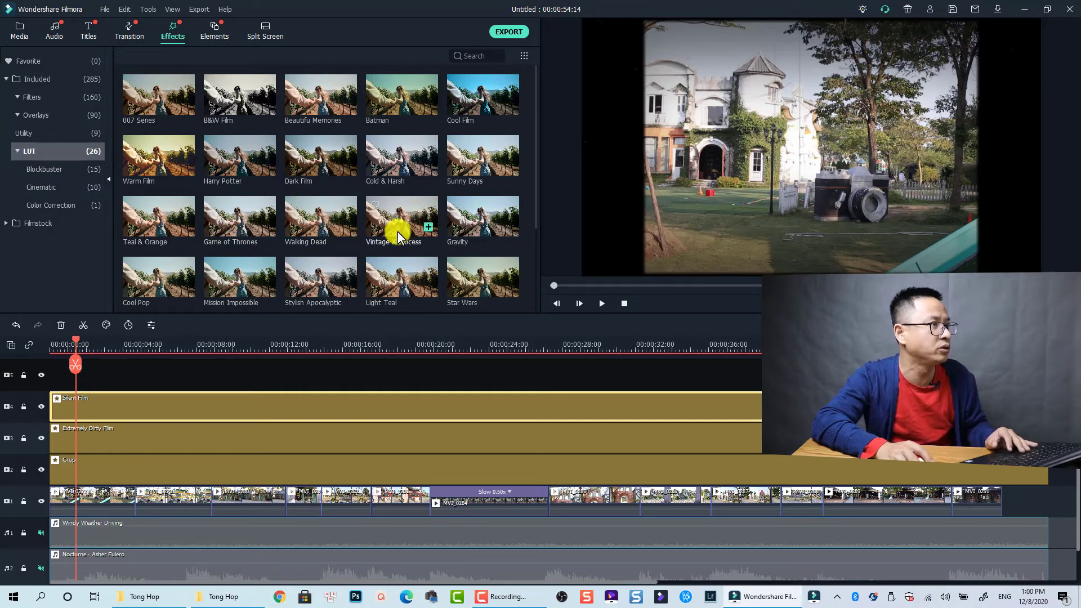
pyautogui.moveTo(390, 229); pyautogui.dragTo(49, 380)
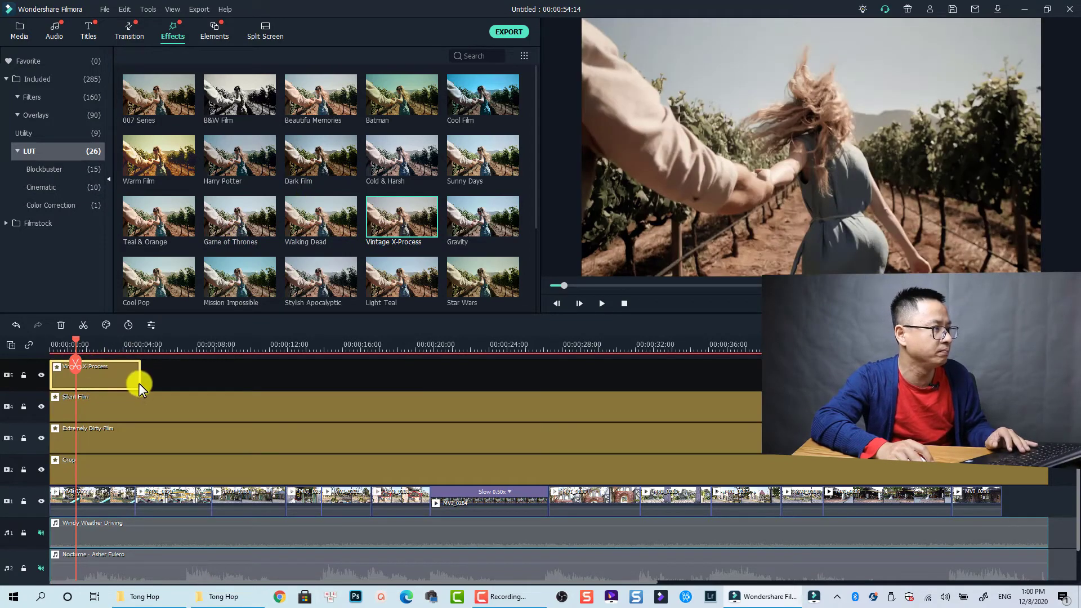
pyautogui.moveTo(139, 385); pyautogui.dragTo(760, 383)
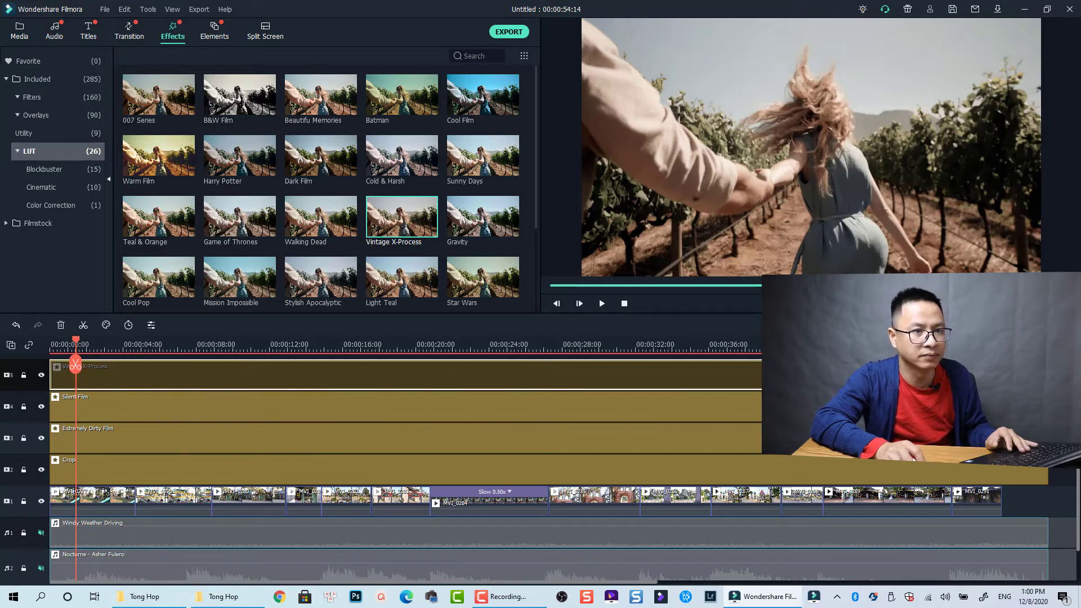
pyautogui.moveTo(1034, 383); pyautogui.dragTo(1048, 382)
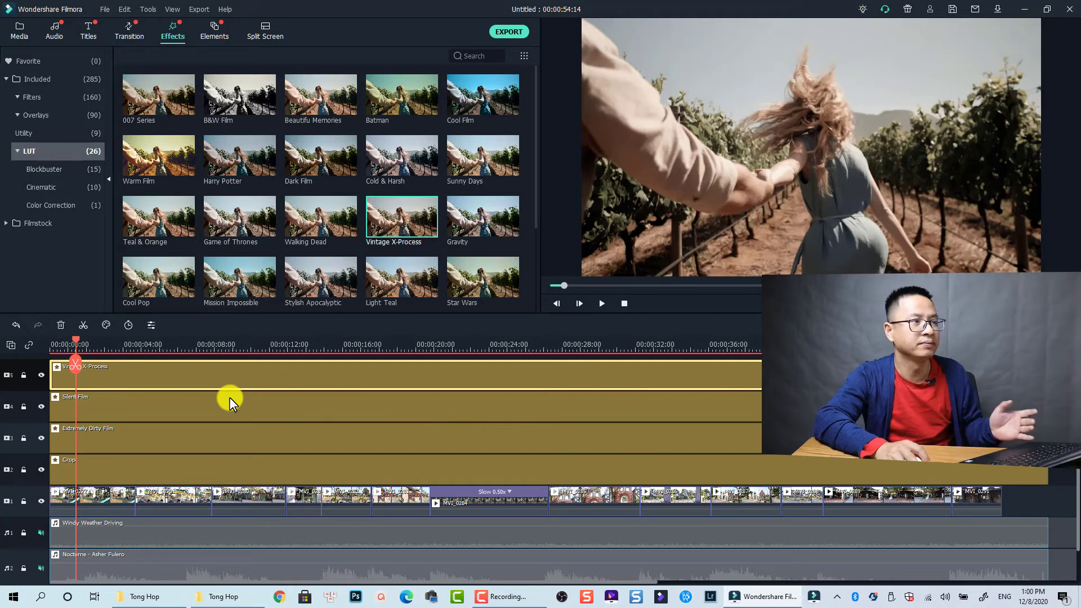